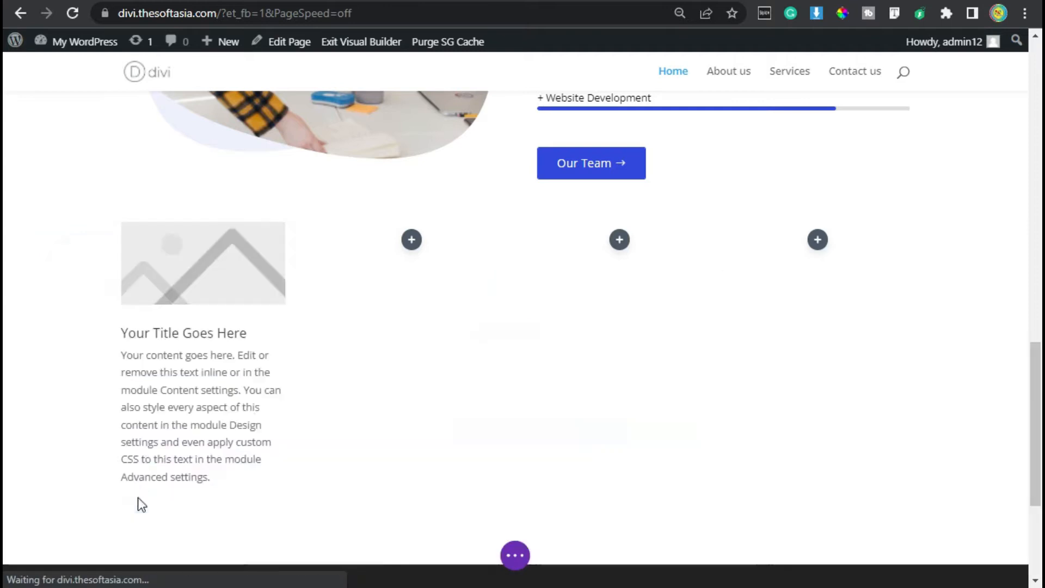
- Replace the blurb's placeholder title with "Website design"
{"action": "left_click_drag", "start_coordinate": [538, 287], "coordinate": [493, 287]}
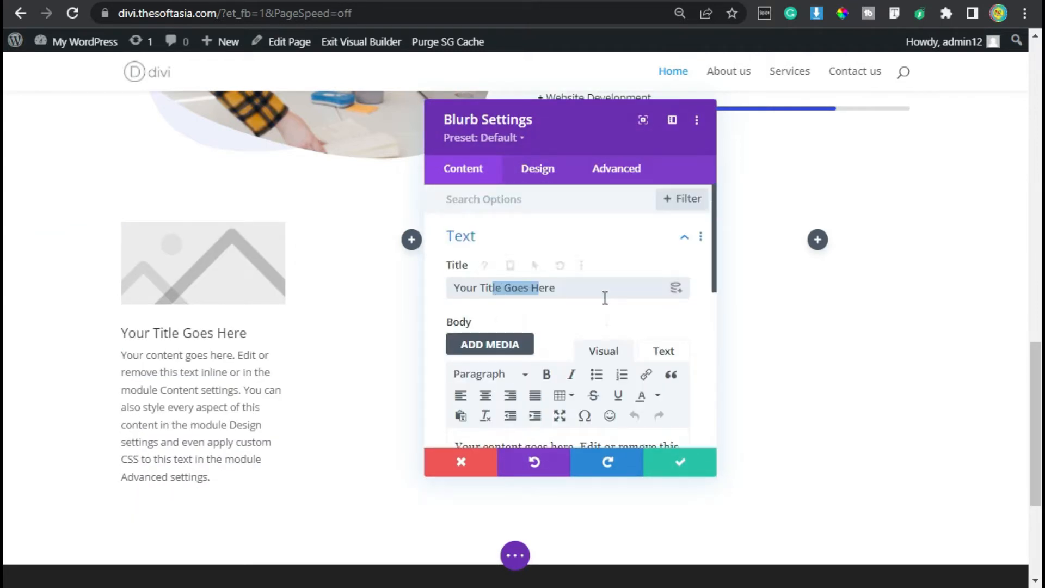
{"action": "left_click_drag", "start_coordinate": [579, 289], "coordinate": [460, 291]}
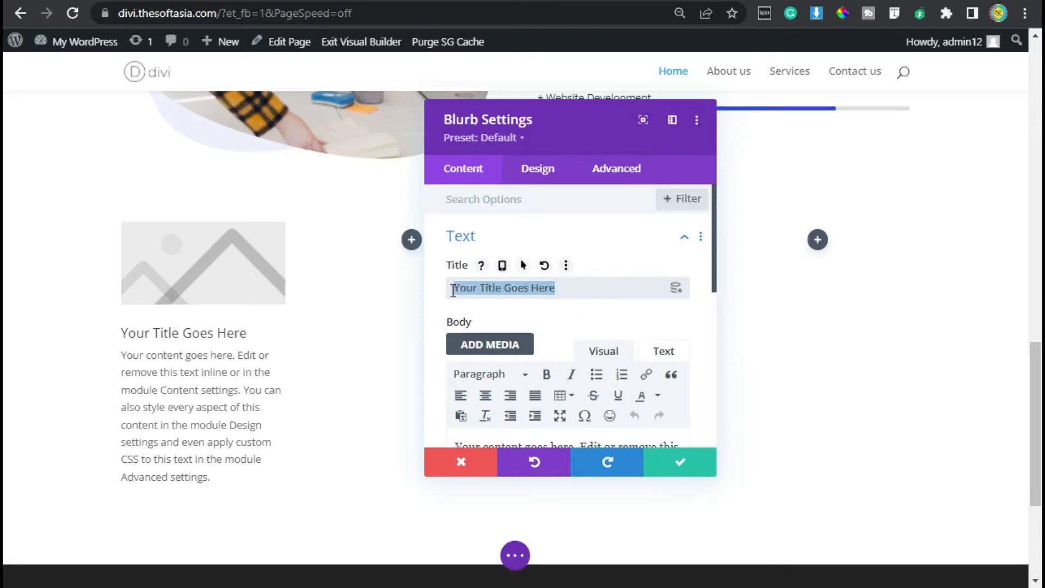
{"action": "type", "text": "Wev"}
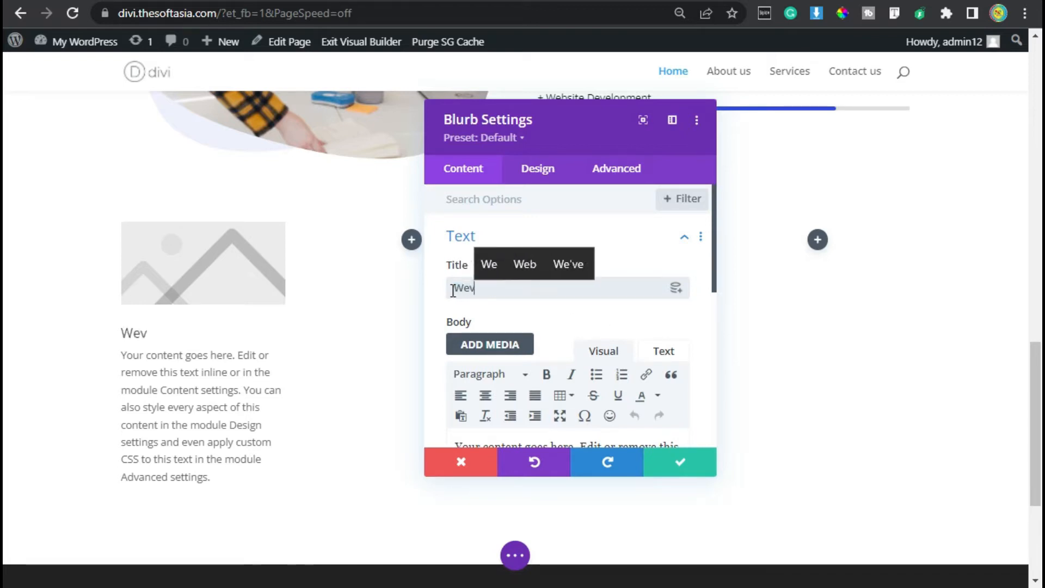
{"action": "key", "text": "BackSpace"}
{"action": "type", "text": "bsite design"}
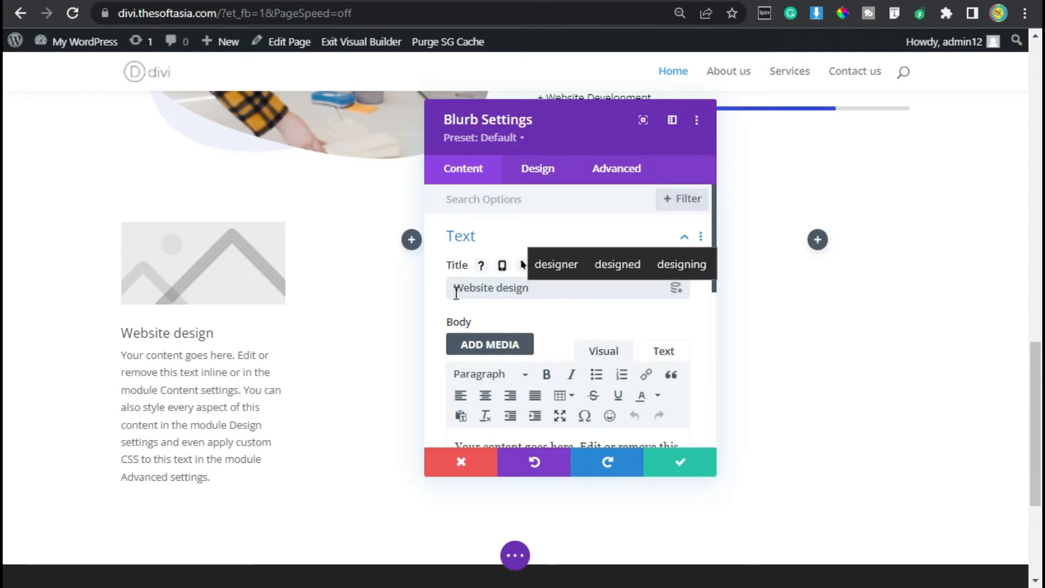
- Replace the blurb's body text with "Lorem ipsum dolor sit amet, consectetur adipiscing elit, sed do eiusmod."
{"action": "scroll", "coordinate": [541, 366], "scroll_direction": "down", "scroll_amount": 2}
{"action": "triple_click", "coordinate": [542, 366]}
{"action": "type", "text": "Lorem ipsum dolor sit amet, consectetur adipiscing elit, sed do eiusmod."}
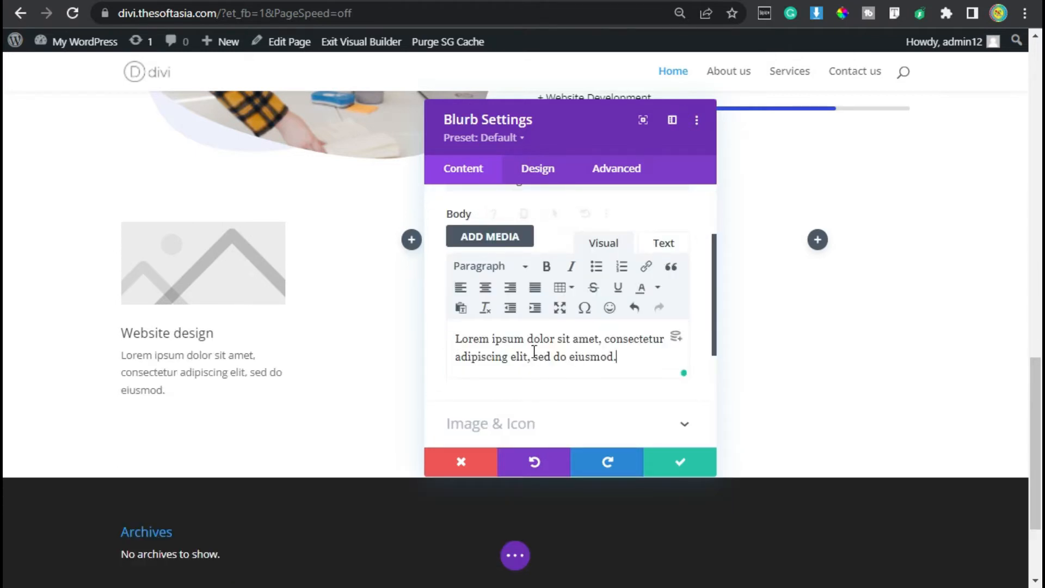
- Replace the blurb's placeholder image with Web_Design.png from the media library
{"action": "scroll", "coordinate": [531, 350], "scroll_direction": "down", "scroll_amount": 2}
{"action": "left_click", "coordinate": [578, 319]}
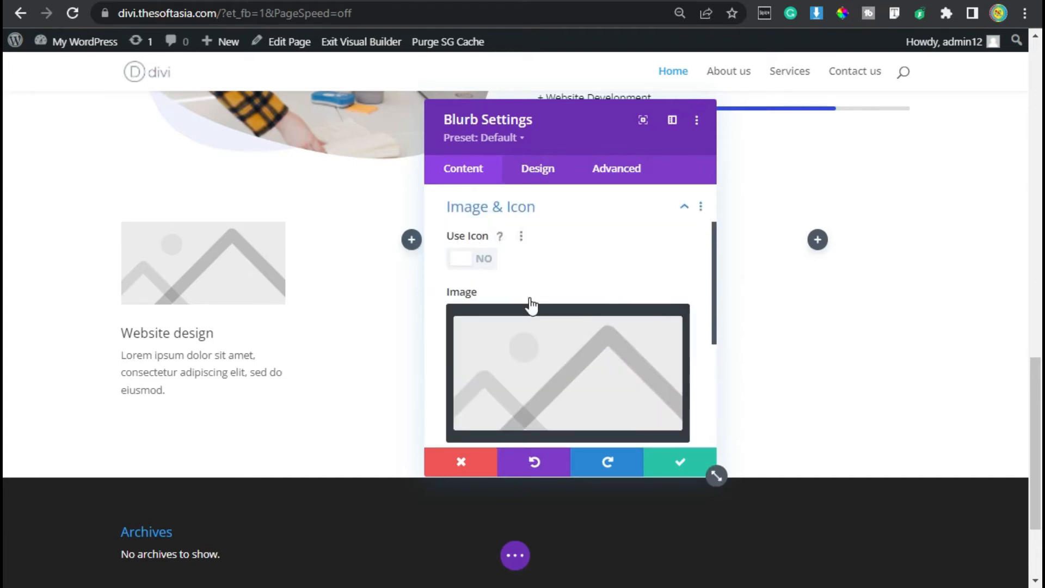
{"action": "scroll", "coordinate": [530, 305], "scroll_direction": "up", "scroll_amount": 2}
{"action": "scroll", "coordinate": [533, 305], "scroll_direction": "down", "scroll_amount": 2}
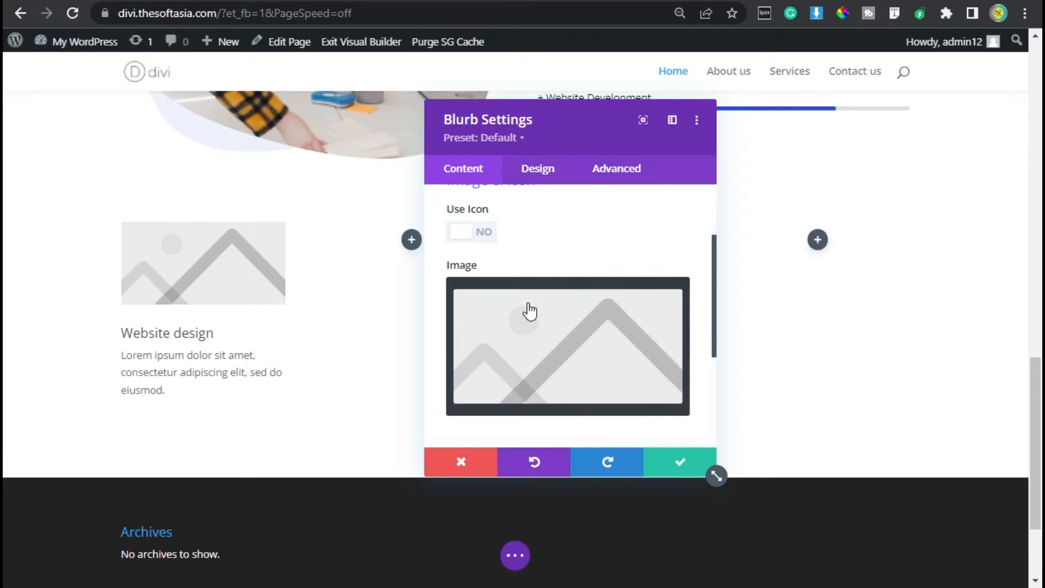
{"action": "left_click", "coordinate": [560, 349]}
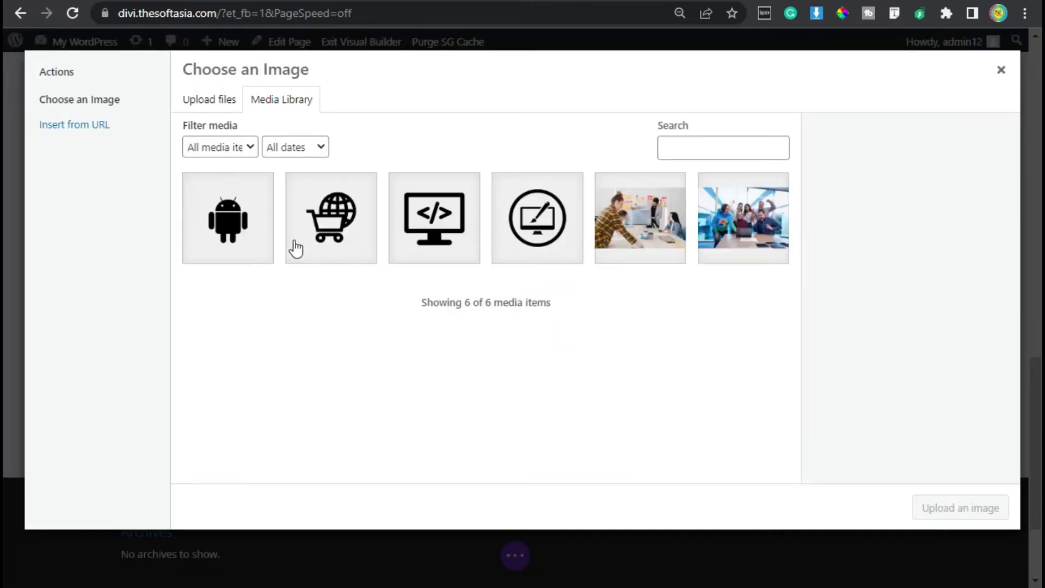
{"action": "left_click", "coordinate": [529, 228]}
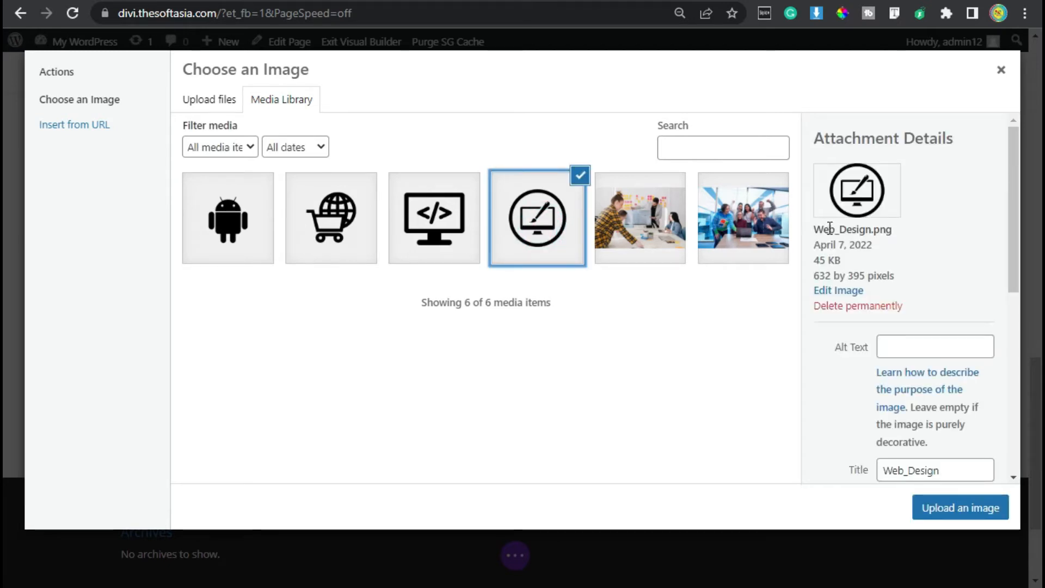
{"action": "double_click", "coordinate": [829, 228]}
{"action": "left_click", "coordinate": [929, 509]}
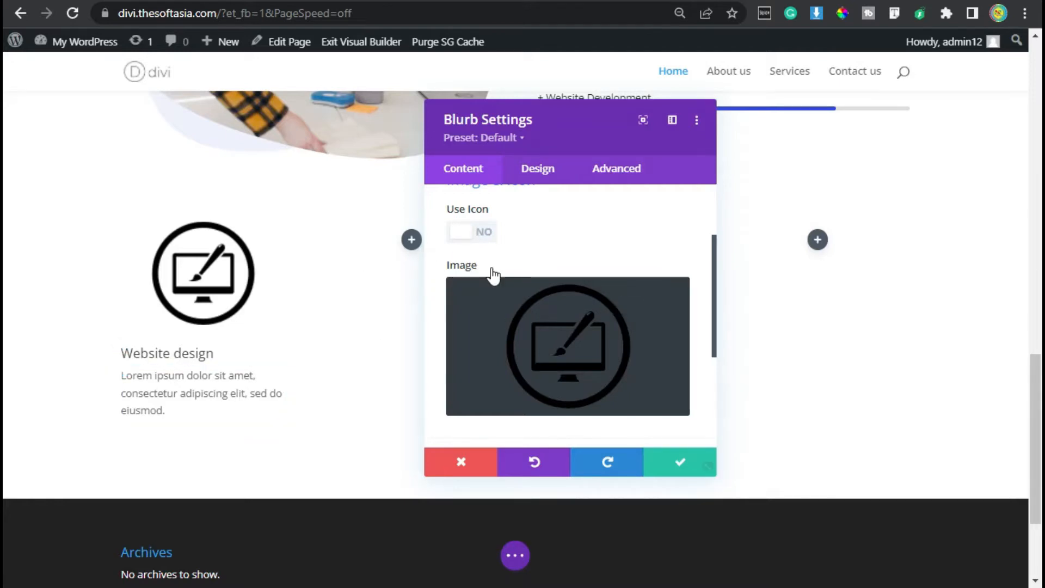
- Set the blurb's image/icon width to 50% in its design settings
{"action": "left_click", "coordinate": [538, 172]}
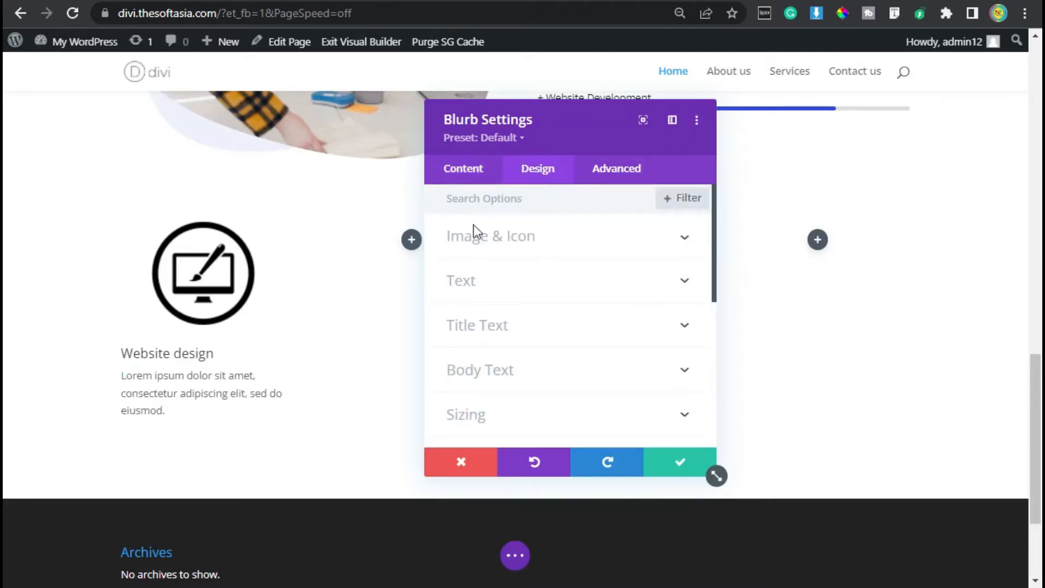
{"action": "left_click", "coordinate": [521, 236]}
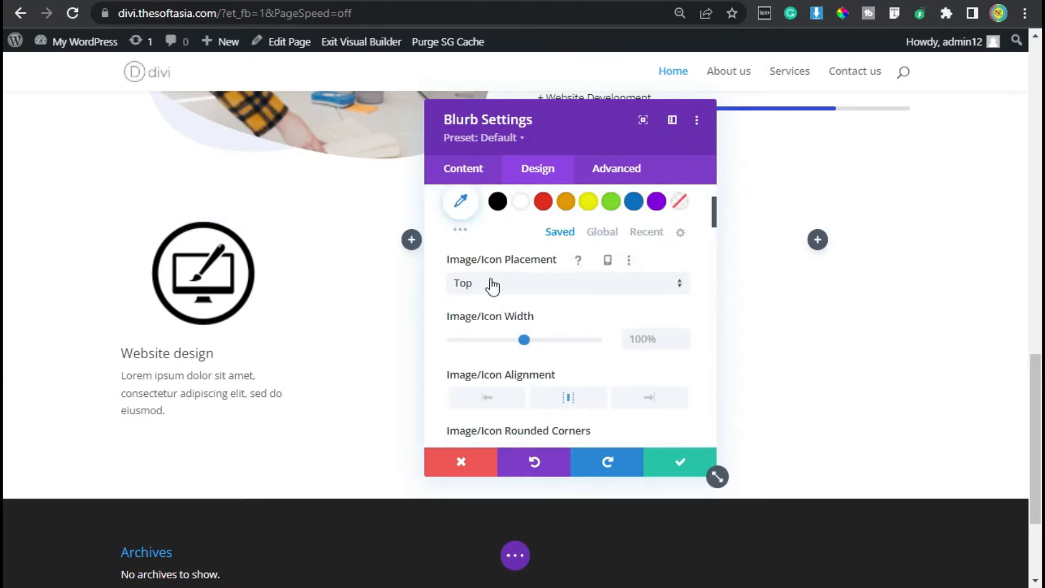
{"action": "left_click", "coordinate": [655, 338]}
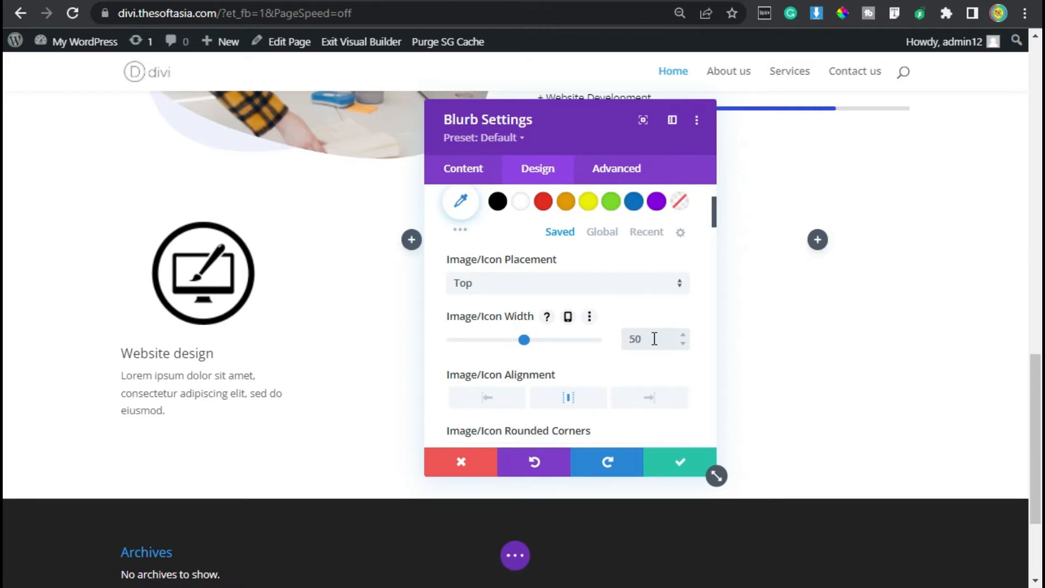
{"action": "type", "text": "%"}
{"action": "scroll", "coordinate": [590, 281], "scroll_direction": "down", "scroll_amount": 2}
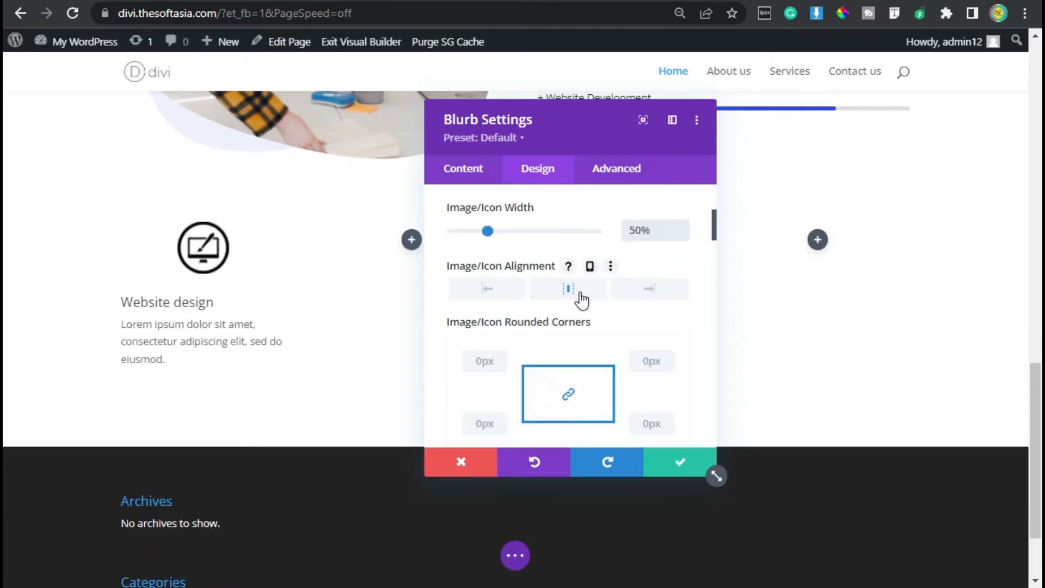
- Center the blurb's text alignment
{"action": "scroll", "coordinate": [581, 299], "scroll_direction": "up", "scroll_amount": 4}
{"action": "left_click", "coordinate": [579, 240]}
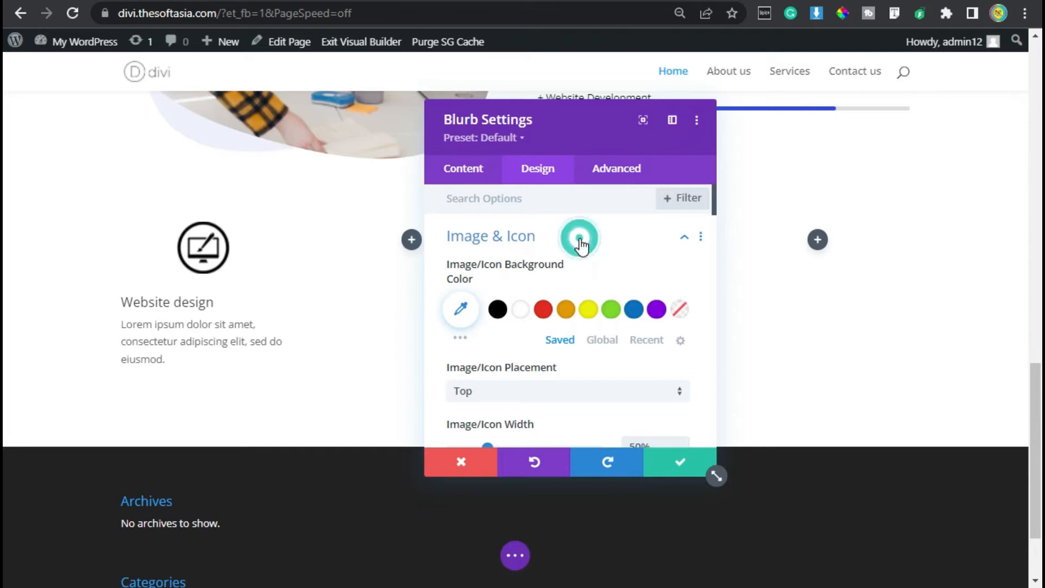
{"action": "left_click", "coordinate": [497, 281]}
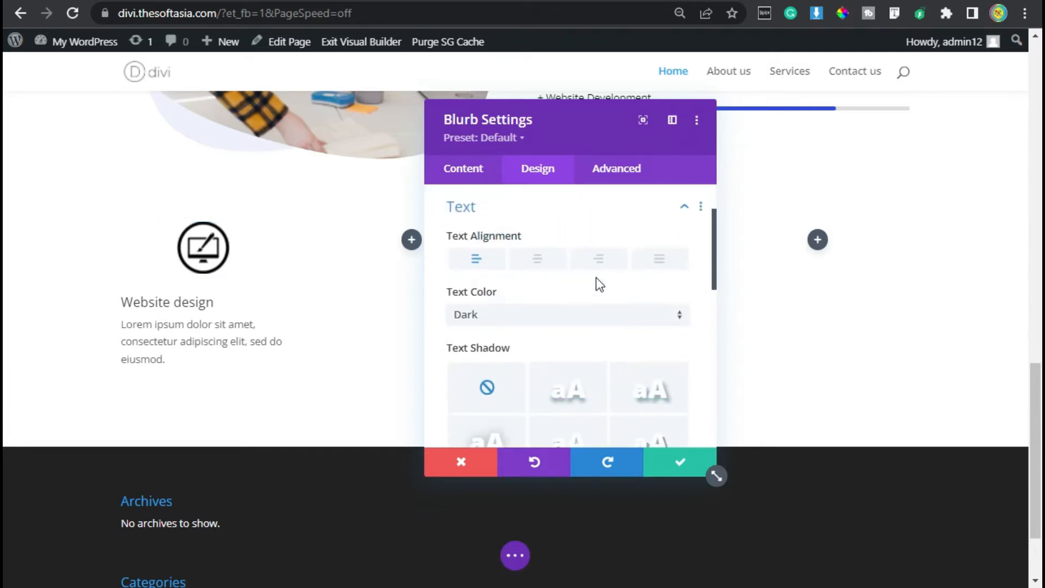
{"action": "left_click", "coordinate": [545, 264]}
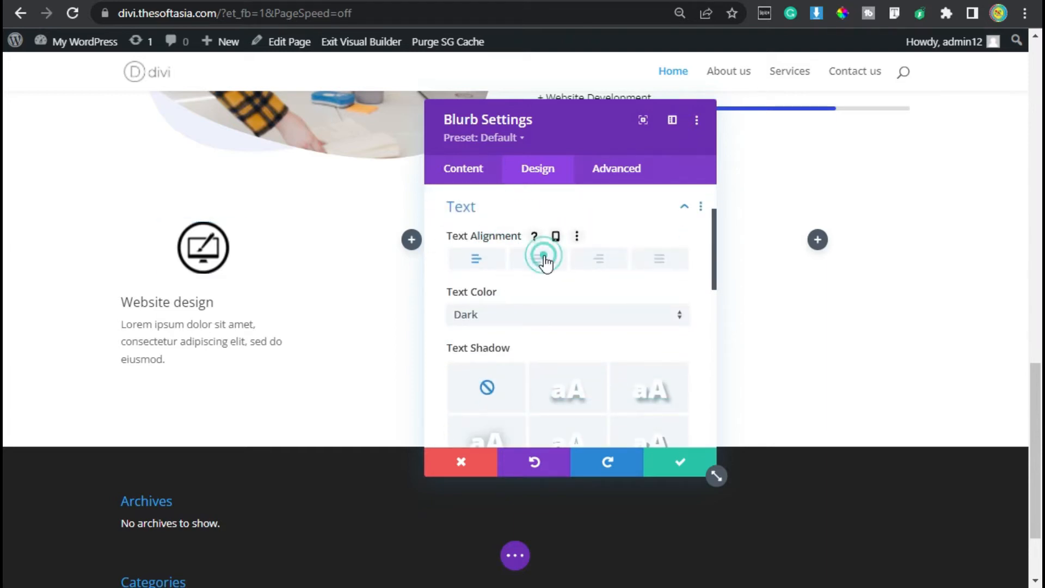
{"action": "scroll", "coordinate": [542, 267], "scroll_direction": "up", "scroll_amount": 3}
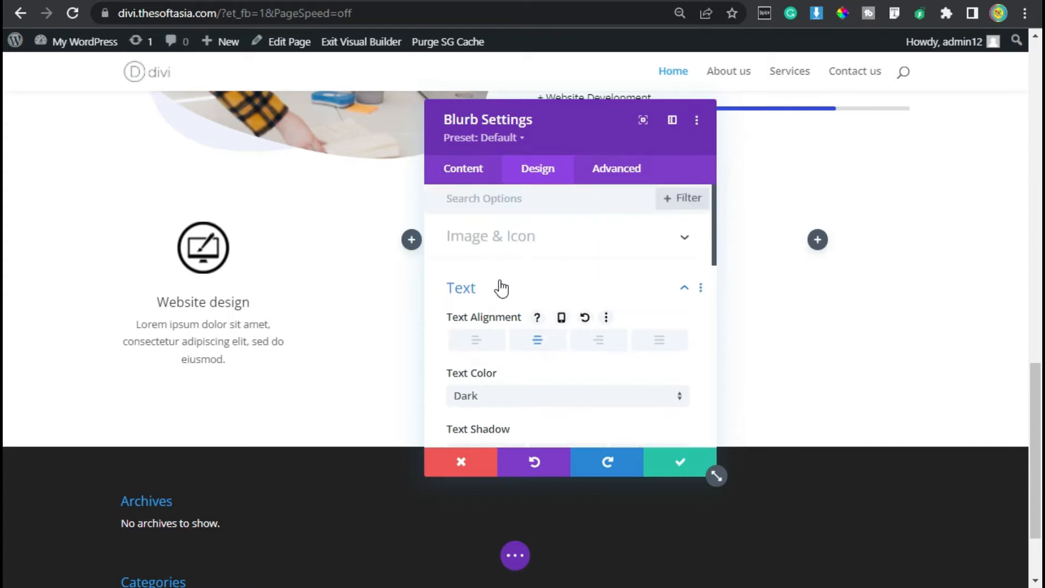
{"action": "left_click", "coordinate": [499, 286]}
- Set the blurb's title font to Roboto and underline the title
{"action": "left_click", "coordinate": [514, 336]}
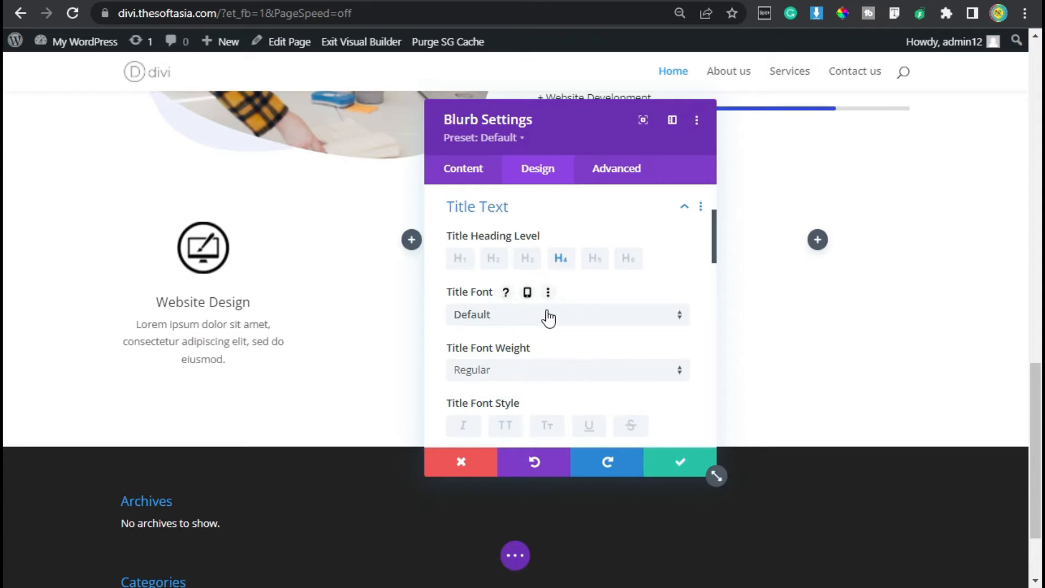
{"action": "left_click", "coordinate": [493, 314]}
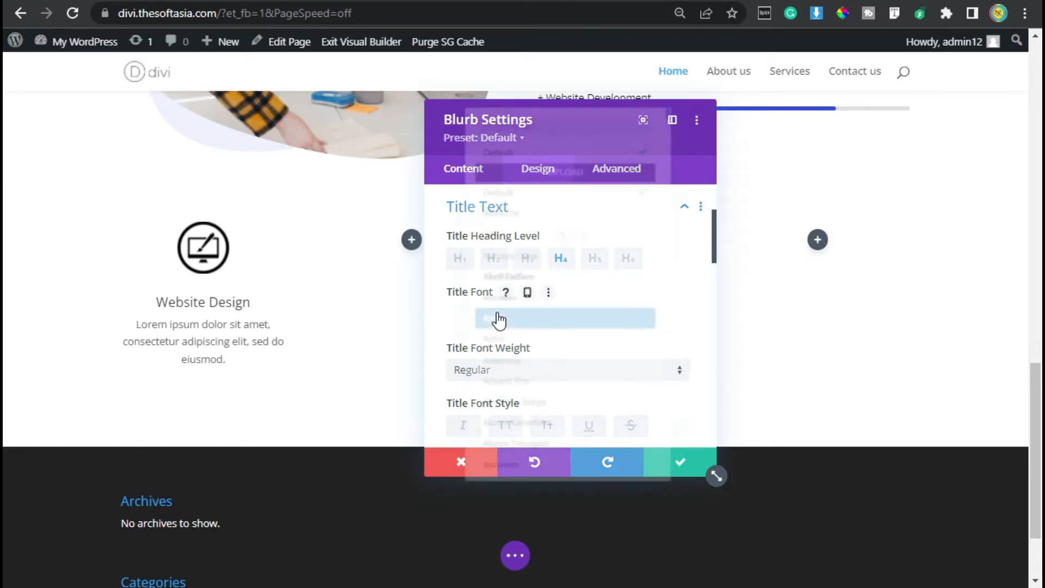
{"action": "type", "text": "robot"}
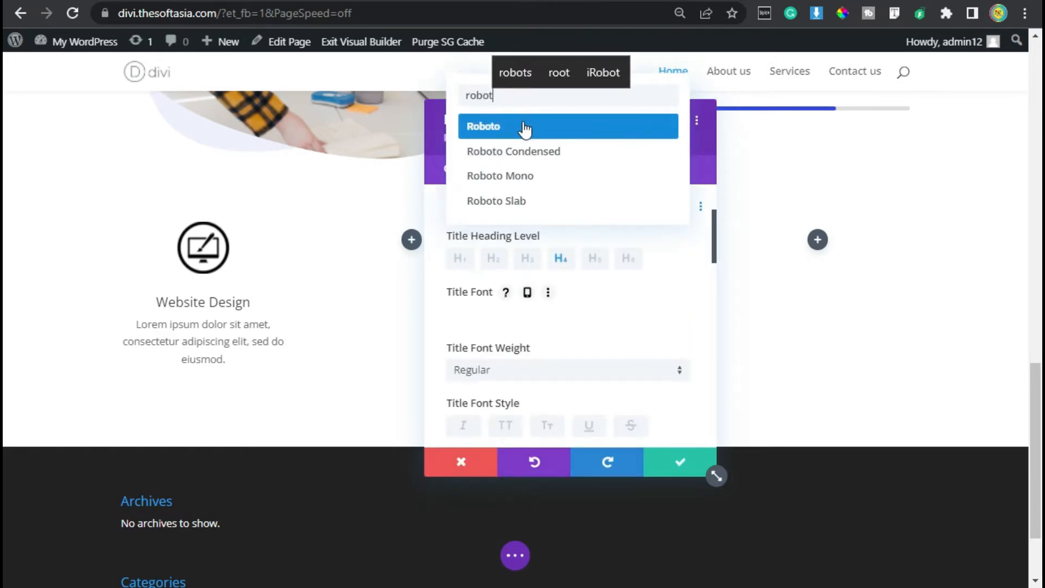
{"action": "left_click", "coordinate": [524, 129]}
{"action": "scroll", "coordinate": [585, 327], "scroll_direction": "down", "scroll_amount": 2}
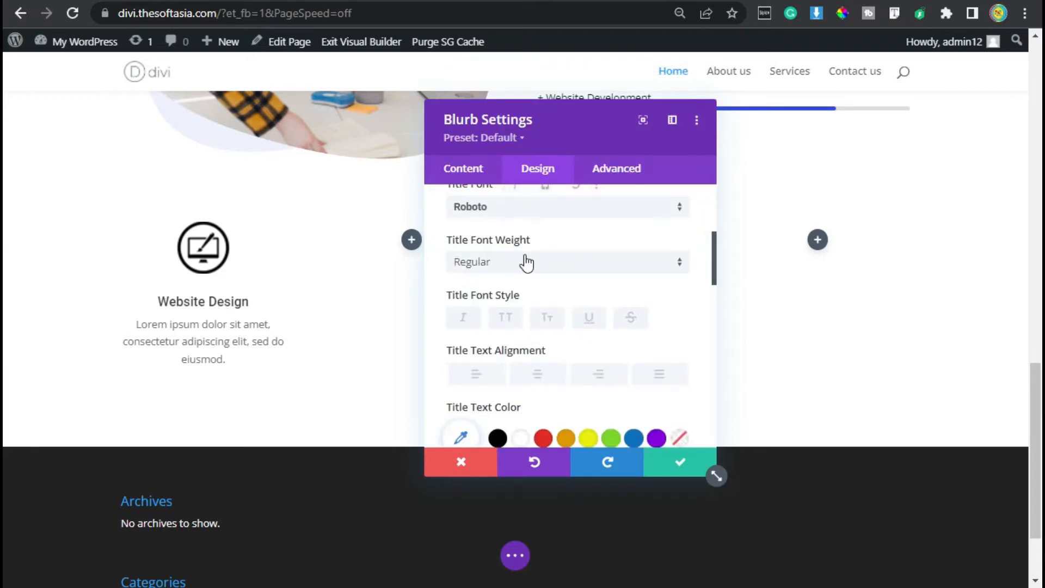
{"action": "scroll", "coordinate": [561, 271], "scroll_direction": "down", "scroll_amount": 2}
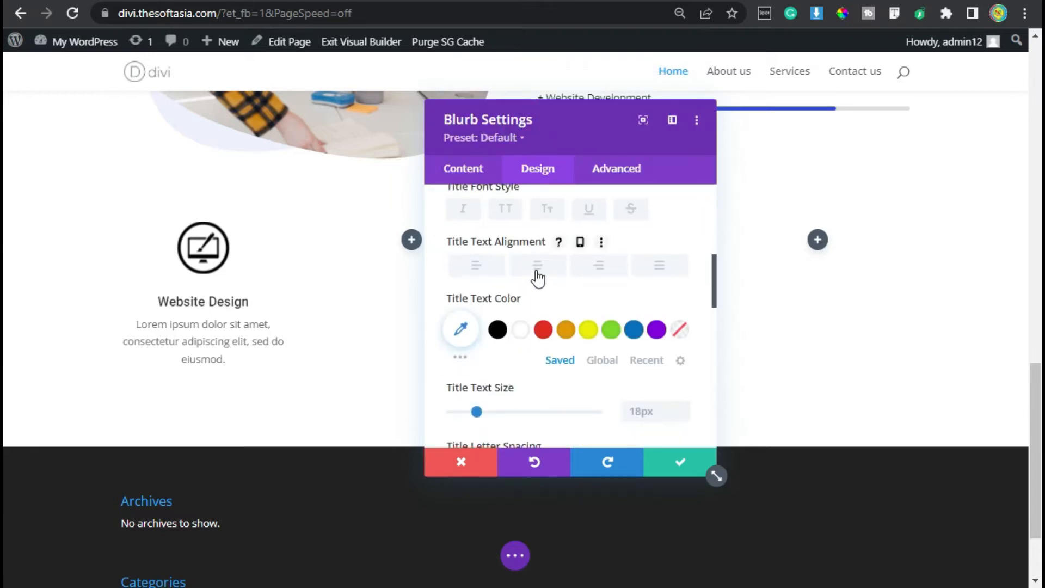
{"action": "left_click", "coordinate": [594, 210]}
- Set the title text color to blue for desktop and white for the hover state
{"action": "scroll", "coordinate": [569, 239], "scroll_direction": "down", "scroll_amount": 3}
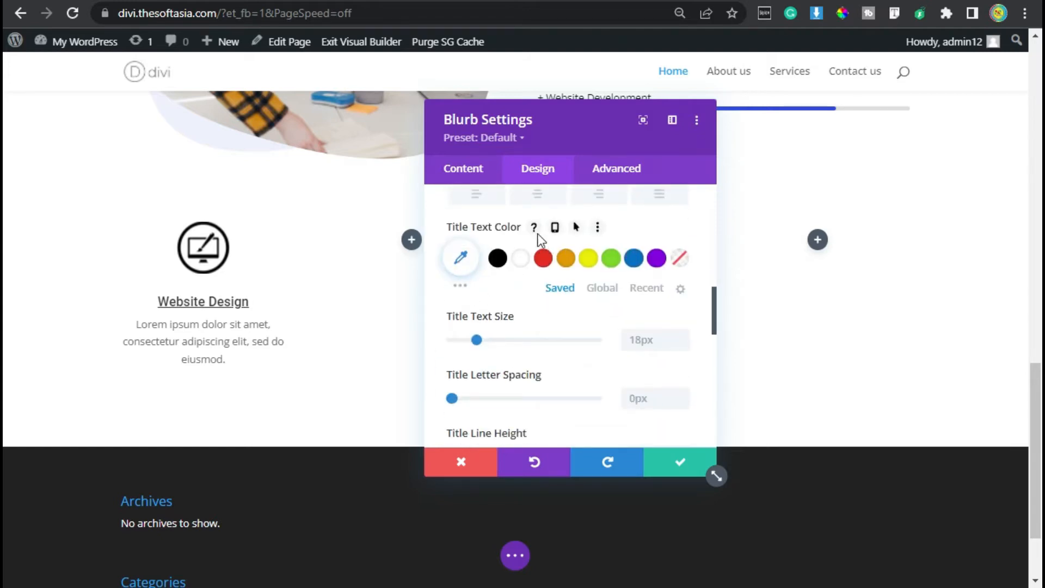
{"action": "left_click", "coordinate": [576, 227]}
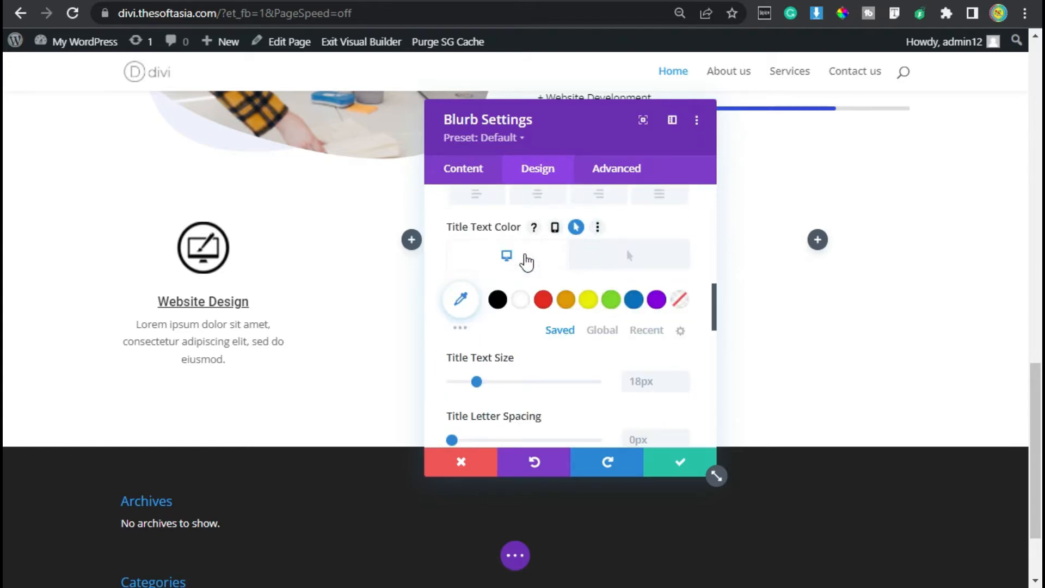
{"action": "left_click", "coordinate": [635, 311]}
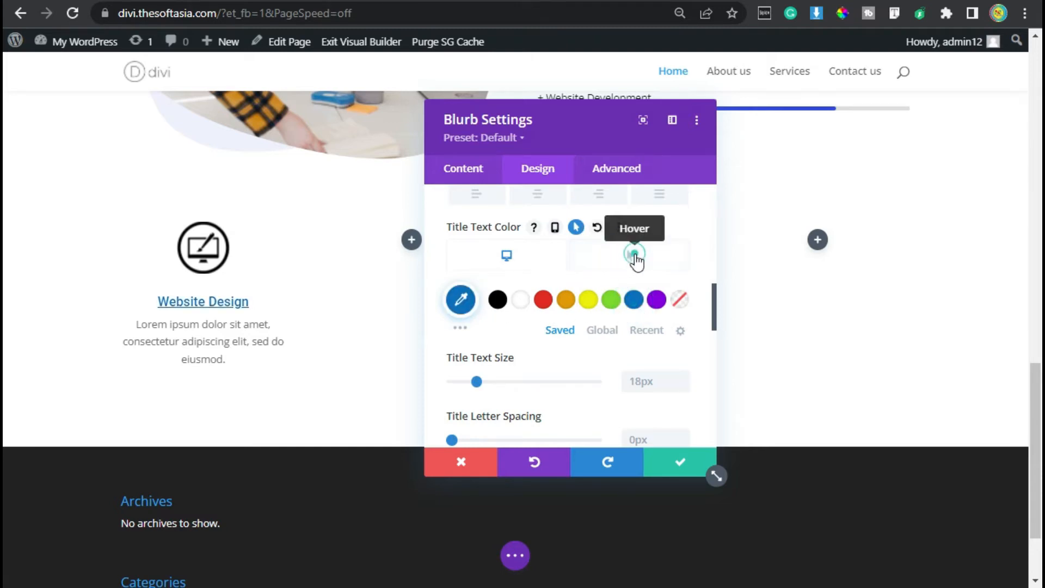
{"action": "left_click", "coordinate": [629, 254]}
{"action": "left_click", "coordinate": [526, 304]}
- Increase the title text size to 20px and return the title color setting to its desktop state
{"action": "scroll", "coordinate": [599, 397], "scroll_direction": "down", "scroll_amount": 3}
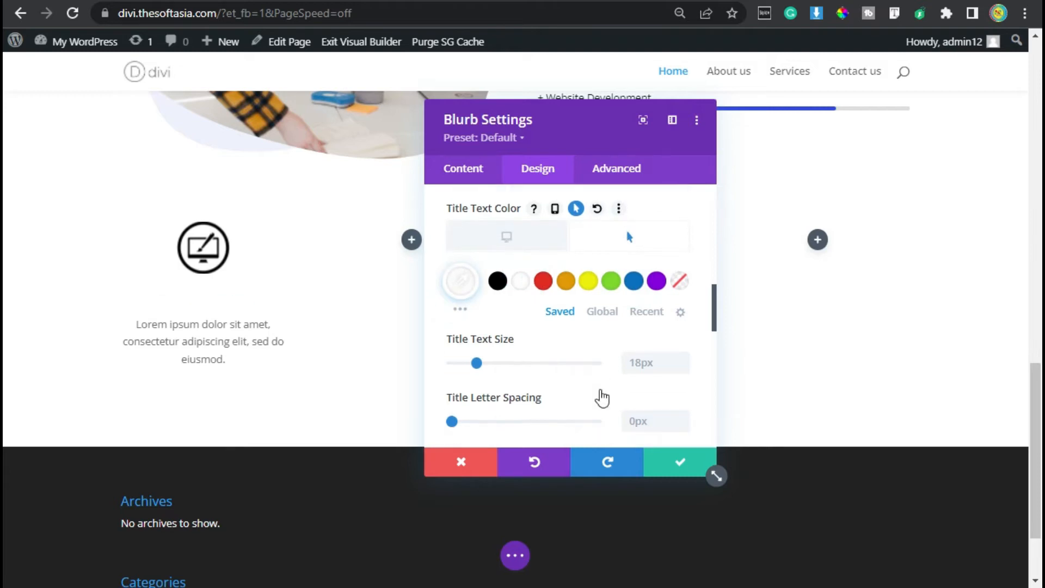
{"action": "left_click", "coordinate": [683, 267]}
{"action": "left_click", "coordinate": [683, 267]}
{"action": "scroll", "coordinate": [590, 311], "scroll_direction": "up", "scroll_amount": 2}
{"action": "left_click", "coordinate": [504, 256]}
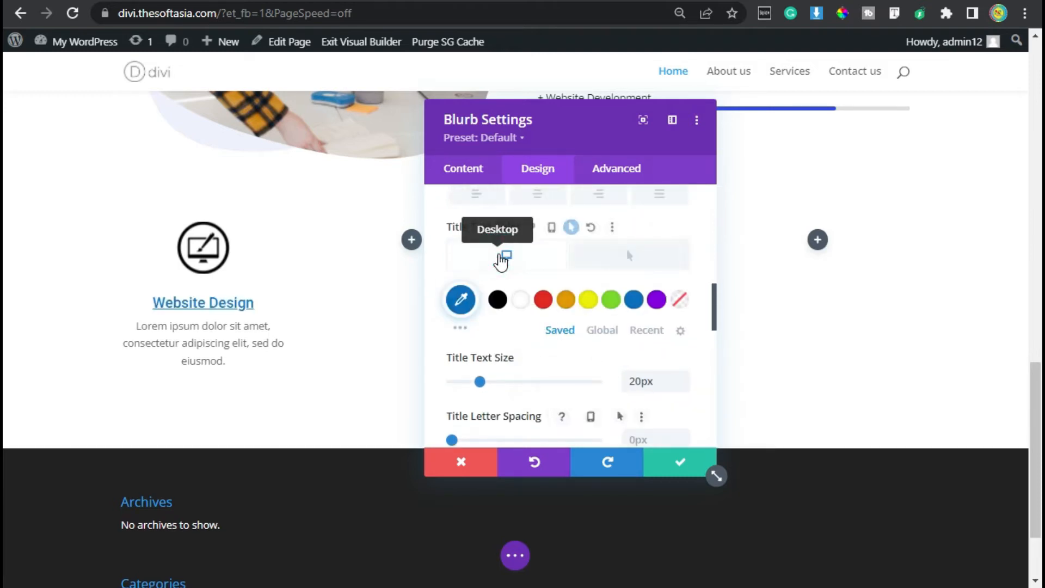
- Set the blurb's body font to Roboto
{"action": "scroll", "coordinate": [509, 313], "scroll_direction": "up", "scroll_amount": 8}
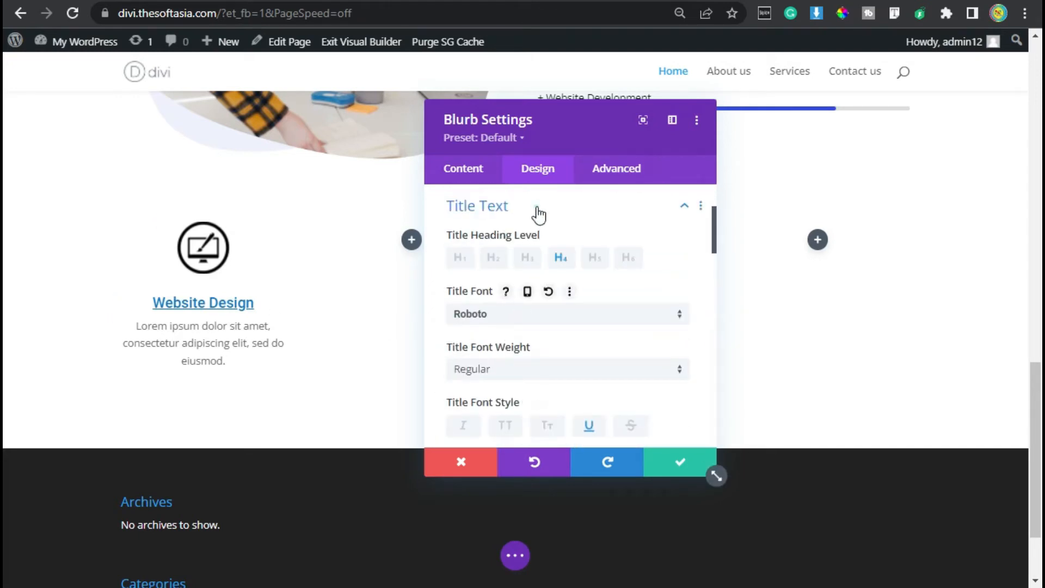
{"action": "left_click", "coordinate": [538, 210]}
{"action": "left_click", "coordinate": [556, 248]}
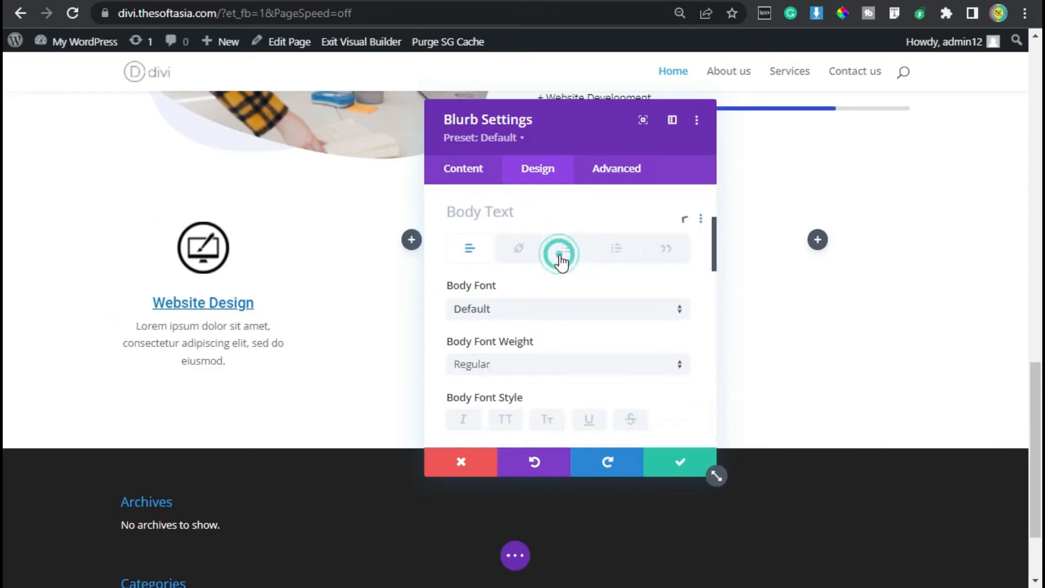
{"action": "left_click", "coordinate": [499, 304]}
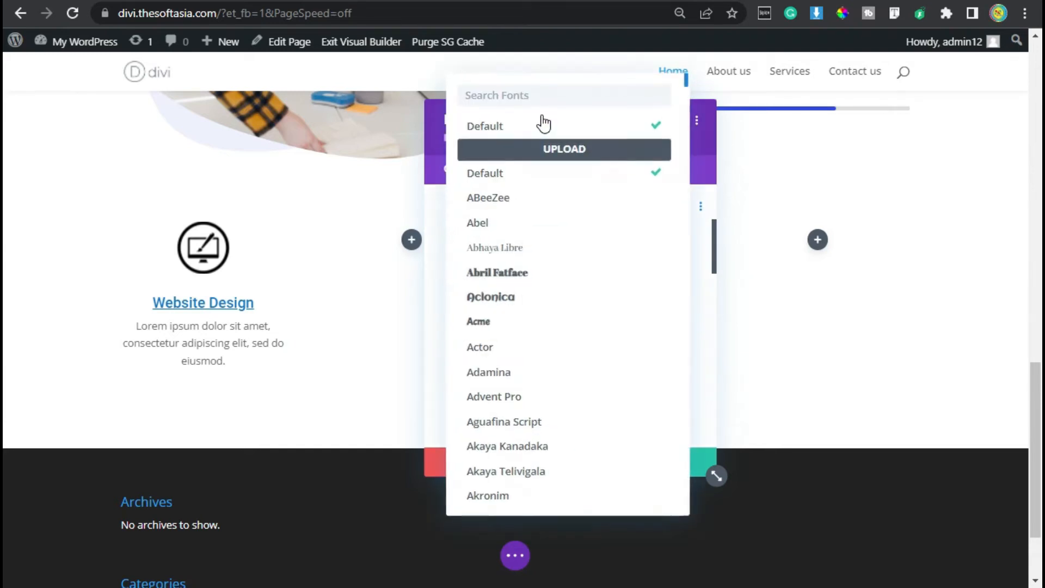
{"action": "type", "text": "robot"}
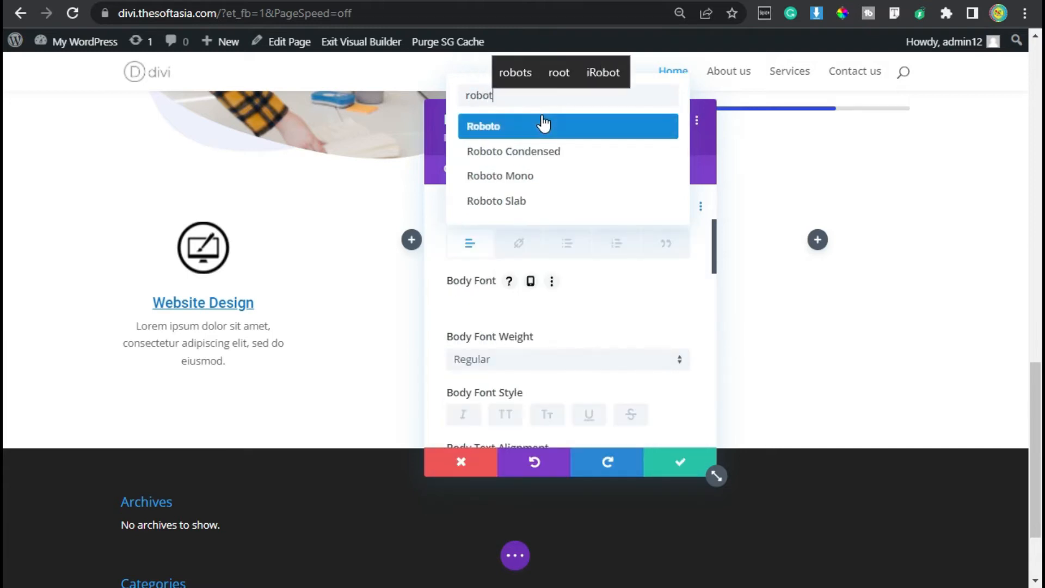
{"action": "left_click", "coordinate": [542, 124]}
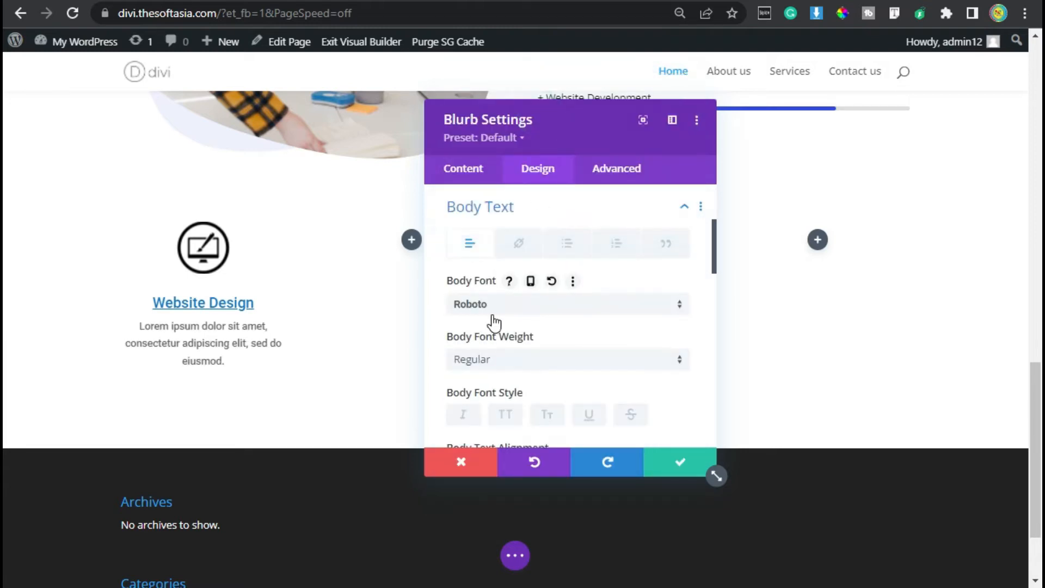
- Set the blurb's body text color to black for desktop and white for hover, and return the setting to its desktop state
{"action": "scroll", "coordinate": [564, 321], "scroll_direction": "down", "scroll_amount": 4}
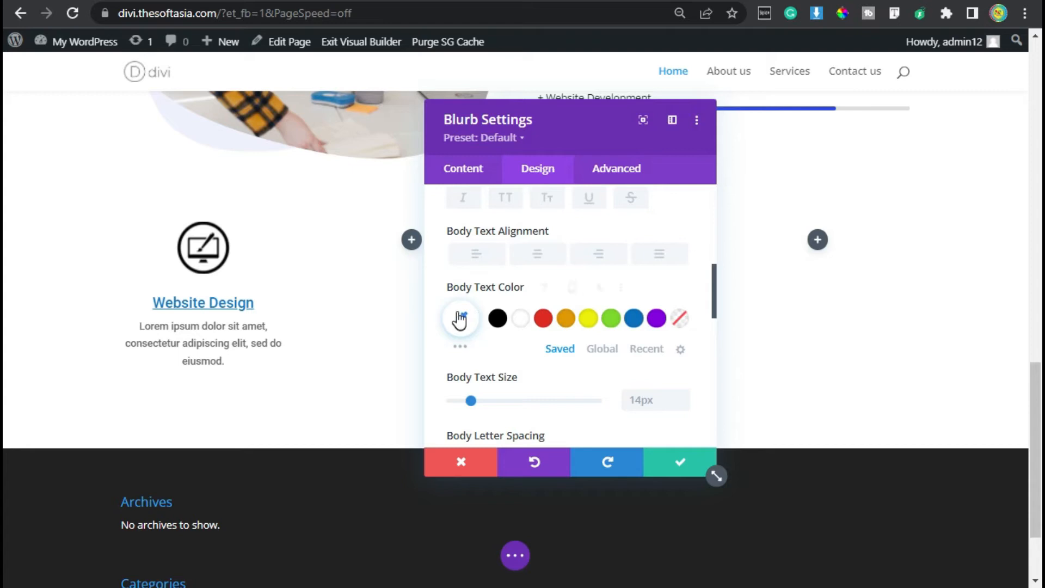
{"action": "left_click", "coordinate": [500, 320]}
{"action": "left_click", "coordinate": [579, 290]}
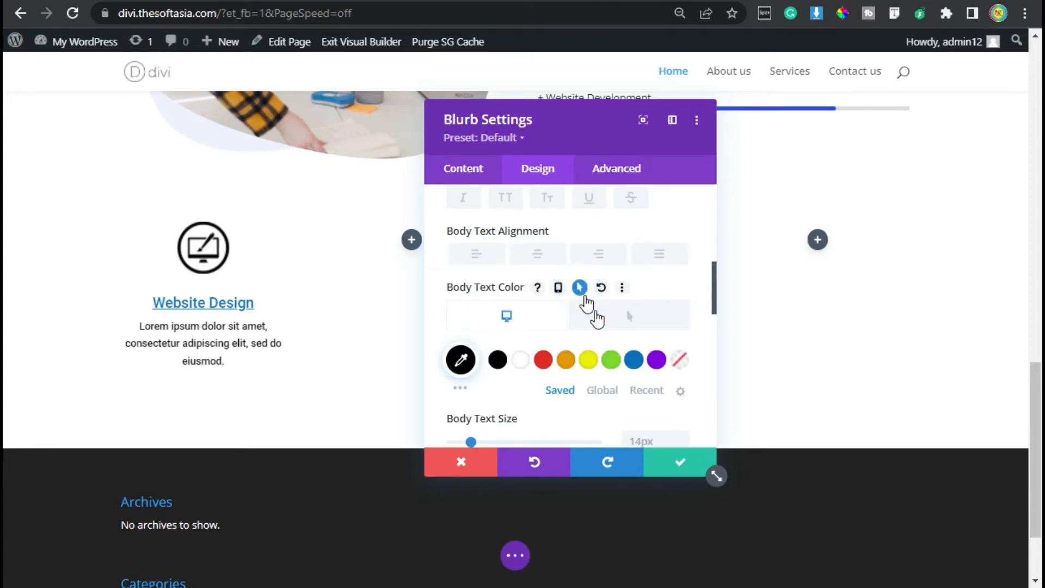
{"action": "left_click", "coordinate": [606, 321]}
{"action": "scroll", "coordinate": [441, 298], "scroll_direction": "down", "scroll_amount": 1}
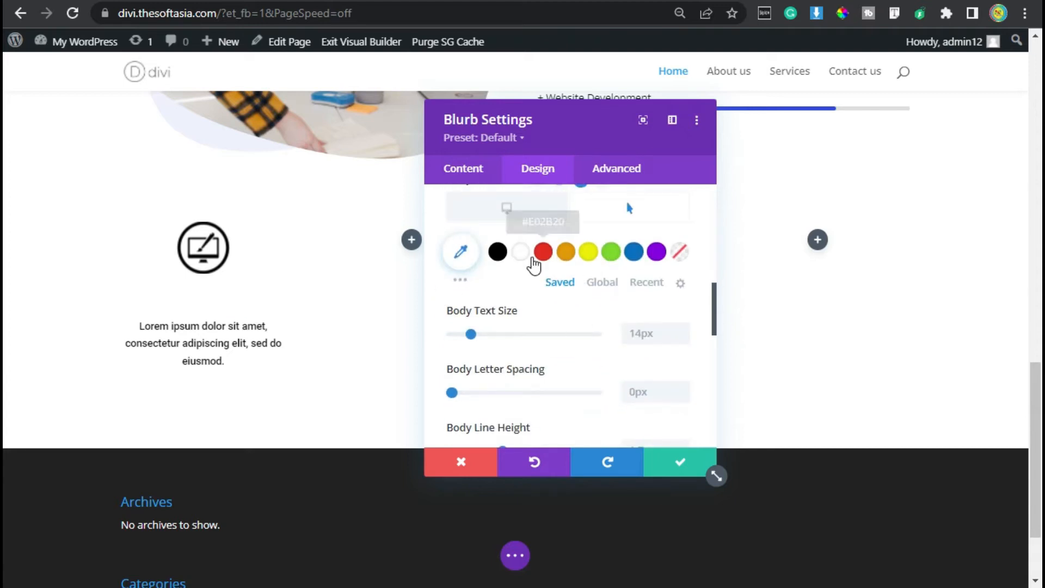
{"action": "left_click", "coordinate": [521, 253]}
{"action": "scroll", "coordinate": [552, 296], "scroll_direction": "up", "scroll_amount": 2}
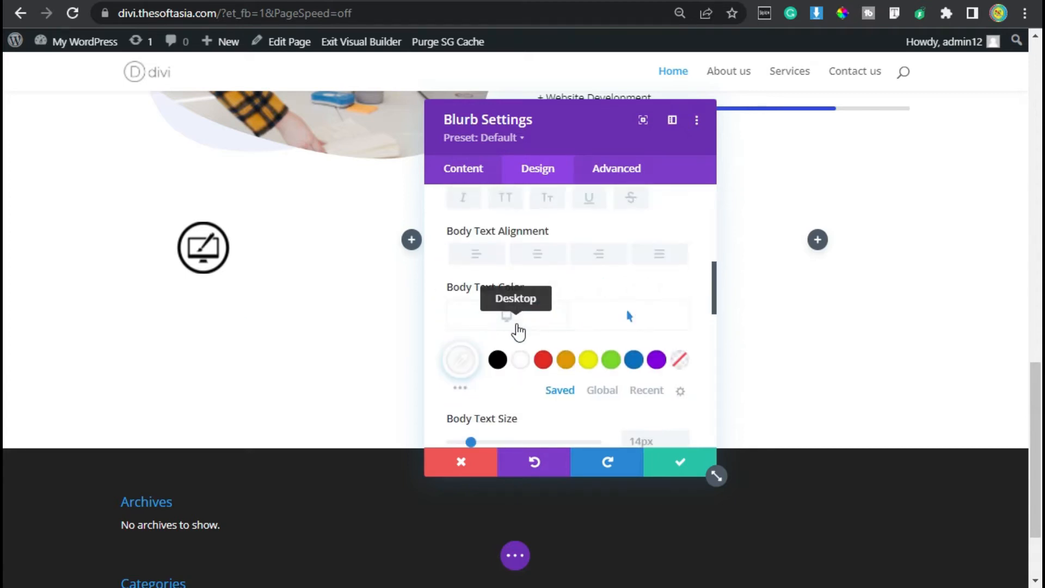
{"action": "left_click", "coordinate": [516, 326]}
- Slightly increase the blurb's body text size and body line height
{"action": "scroll", "coordinate": [609, 305], "scroll_direction": "down", "scroll_amount": 2}
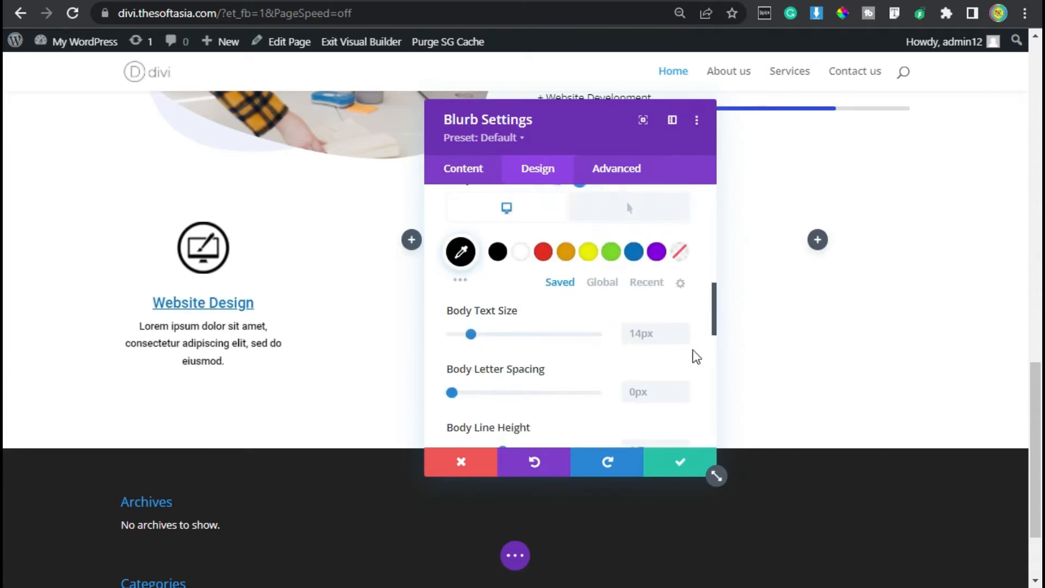
{"action": "left_click", "coordinate": [684, 329]}
{"action": "left_click", "coordinate": [684, 330]}
{"action": "scroll", "coordinate": [601, 339], "scroll_direction": "down", "scroll_amount": 2}
{"action": "scroll", "coordinate": [603, 344], "scroll_direction": "down", "scroll_amount": 2}
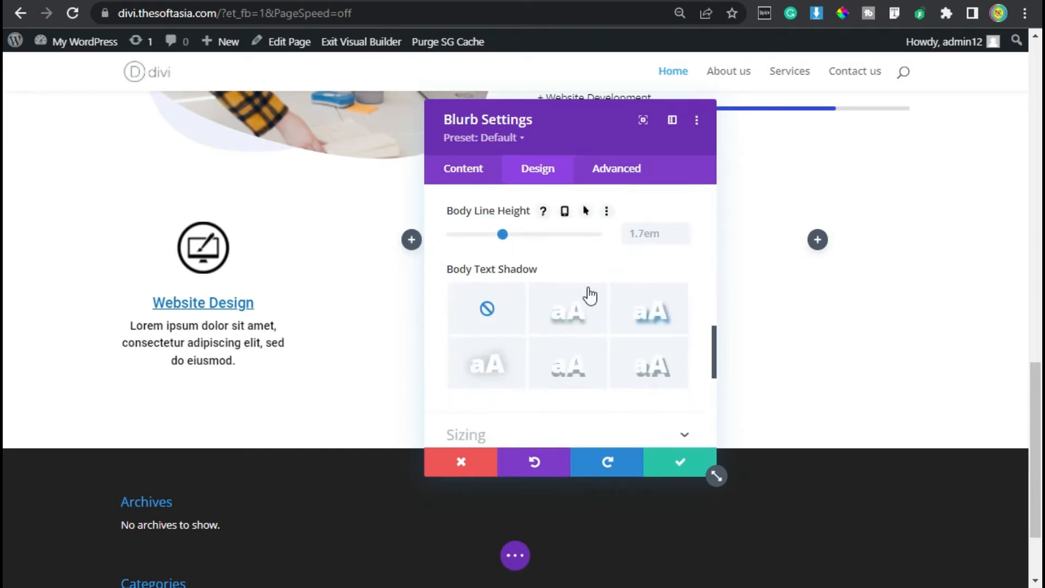
{"action": "left_click", "coordinate": [684, 228]}
{"action": "left_click", "coordinate": [685, 229]}
{"action": "scroll", "coordinate": [543, 299], "scroll_direction": "down", "scroll_amount": 2}
{"action": "scroll", "coordinate": [499, 340], "scroll_direction": "down", "scroll_amount": 2}
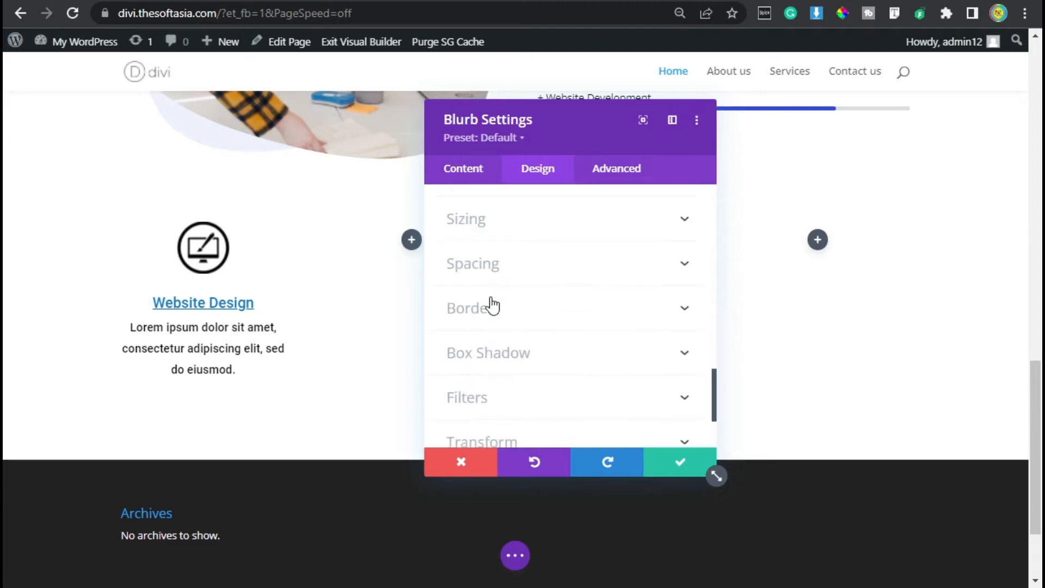
- Set the blurb's padding to a linked 30px for top and bottom and a linked 20px for left and right
{"action": "left_click", "coordinate": [484, 260]}
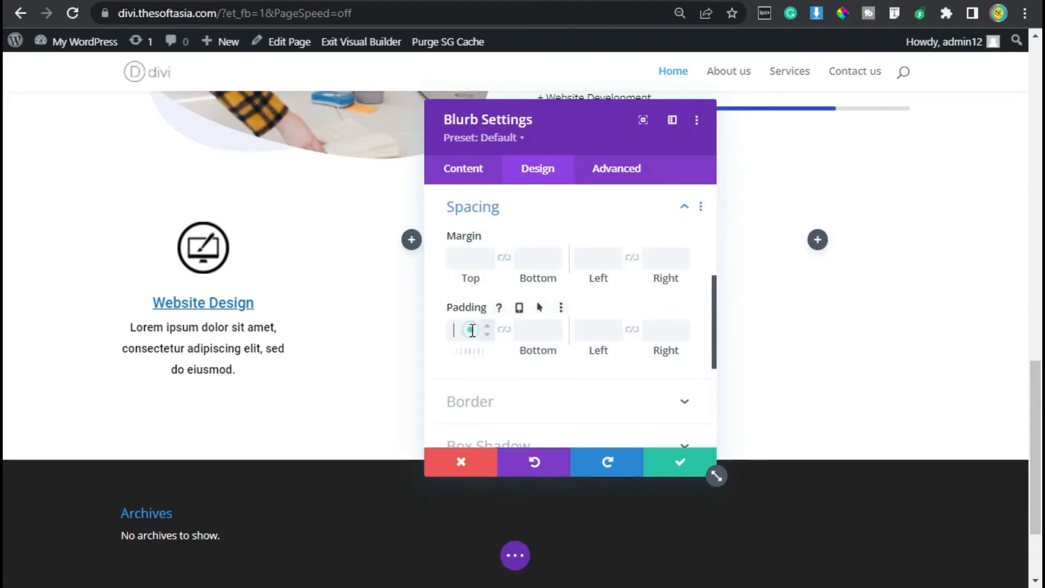
{"action": "left_click", "coordinate": [504, 329]}
{"action": "left_click", "coordinate": [465, 331]}
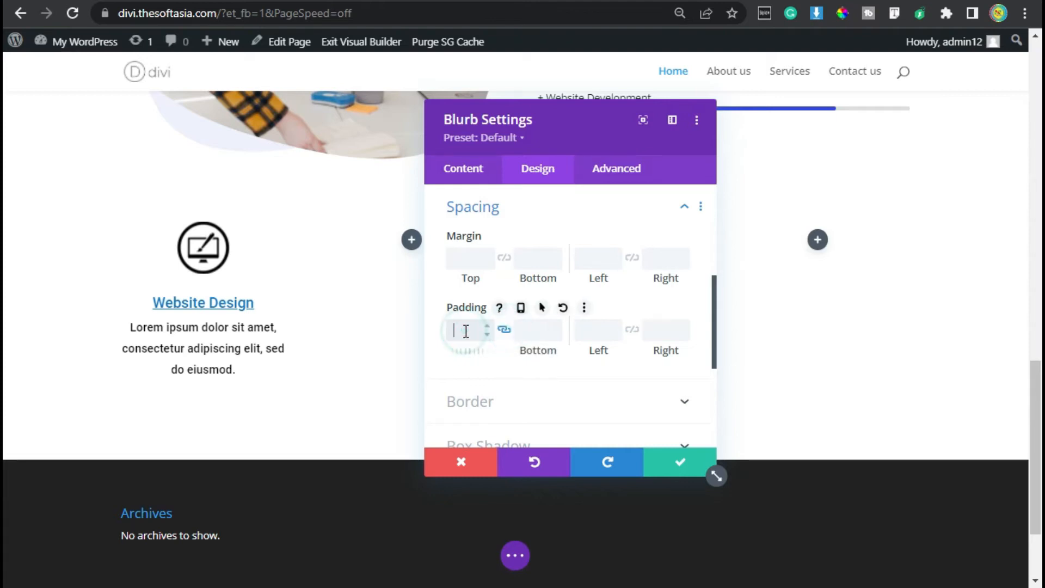
{"action": "type", "text": "30px"}
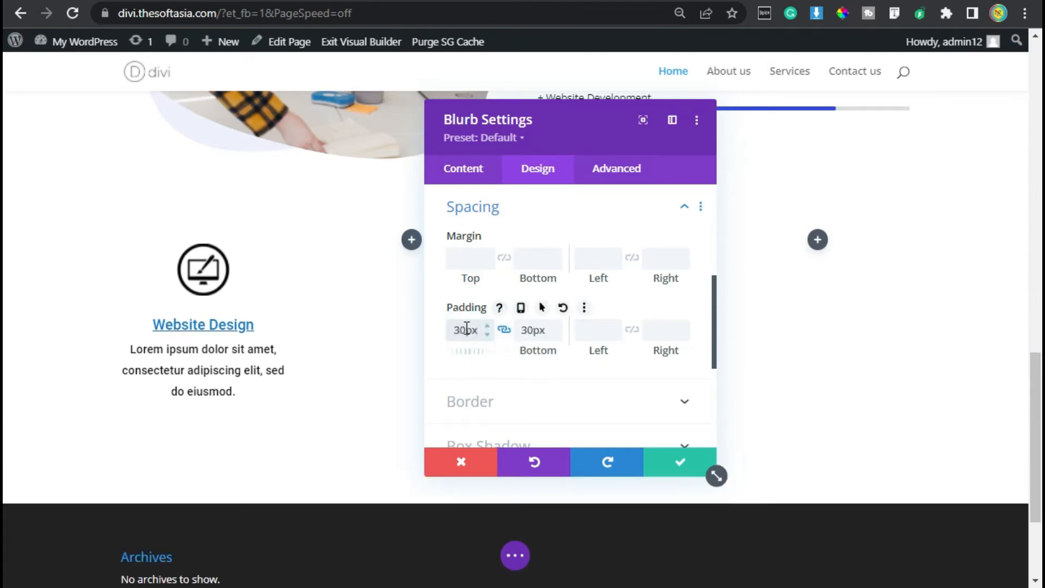
{"action": "left_click", "coordinate": [582, 329]}
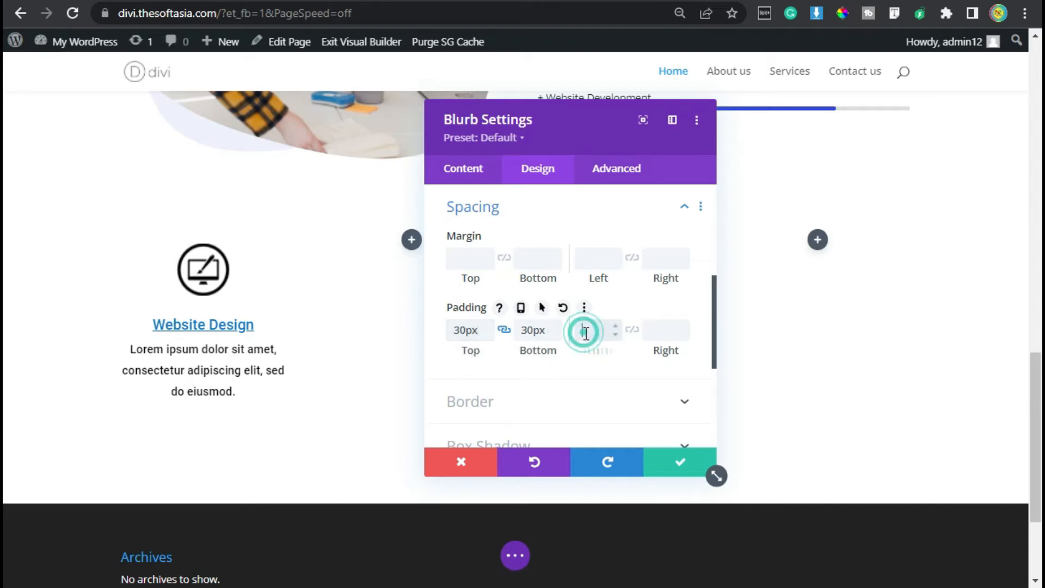
{"action": "type", "text": "20"}
{"action": "left_click", "coordinate": [632, 332]}
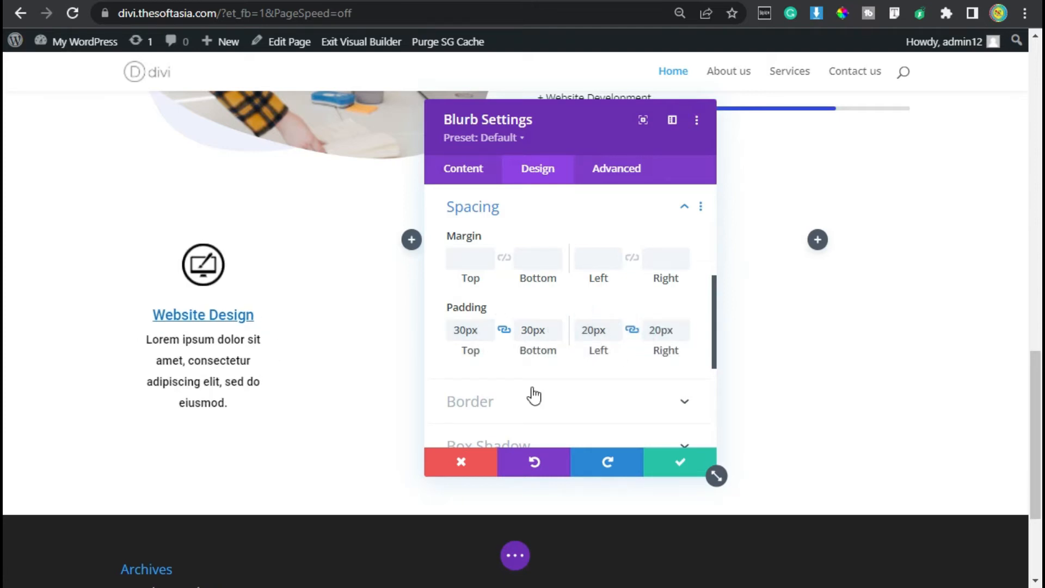
- Round all four corners of the blurb's border by 4px and collapse the border settings
{"action": "scroll", "coordinate": [533, 395], "scroll_direction": "down", "scroll_amount": 2}
{"action": "left_click", "coordinate": [531, 282]}
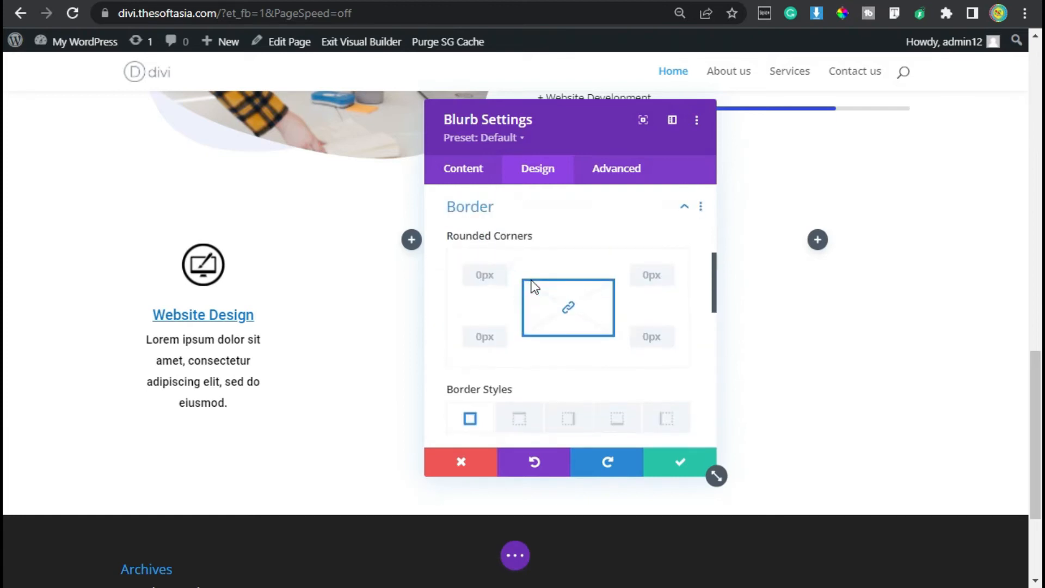
{"action": "left_click", "coordinate": [475, 270]}
{"action": "scroll", "coordinate": [524, 315], "scroll_direction": "down", "scroll_amount": 3}
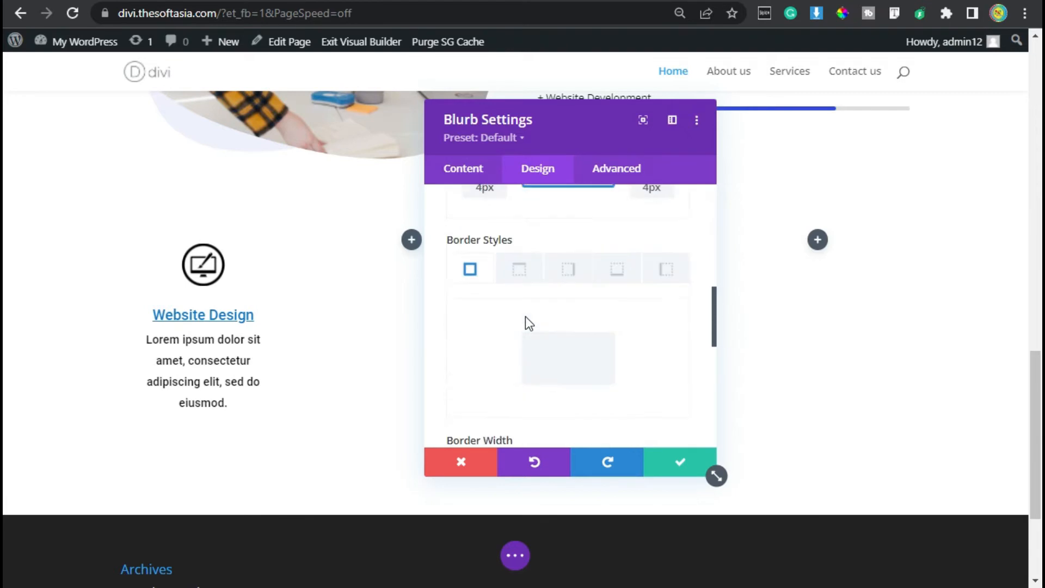
{"action": "scroll", "coordinate": [526, 321], "scroll_direction": "up", "scroll_amount": 5}
{"action": "left_click", "coordinate": [495, 315]}
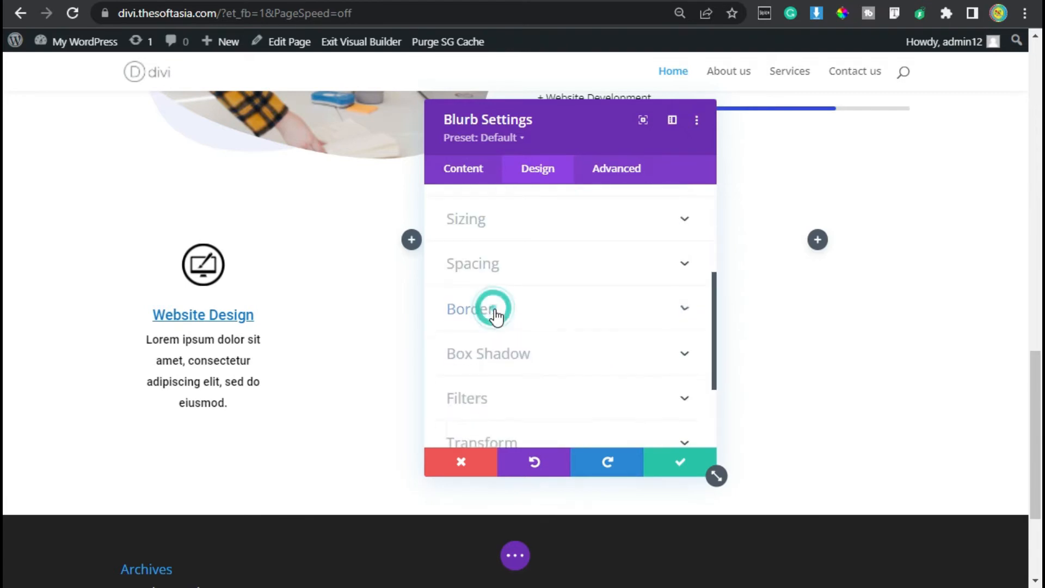
- Give the blurb a soft box shadow on all sides using the first shadow preset
{"action": "scroll", "coordinate": [496, 317], "scroll_direction": "down", "scroll_amount": 2}
{"action": "left_click", "coordinate": [518, 246]}
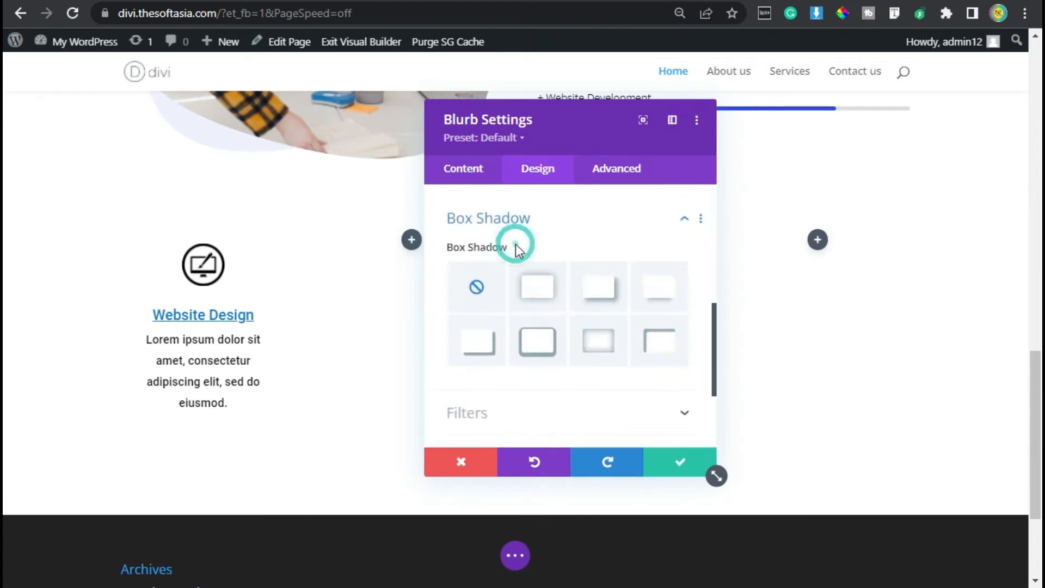
{"action": "left_click", "coordinate": [545, 269]}
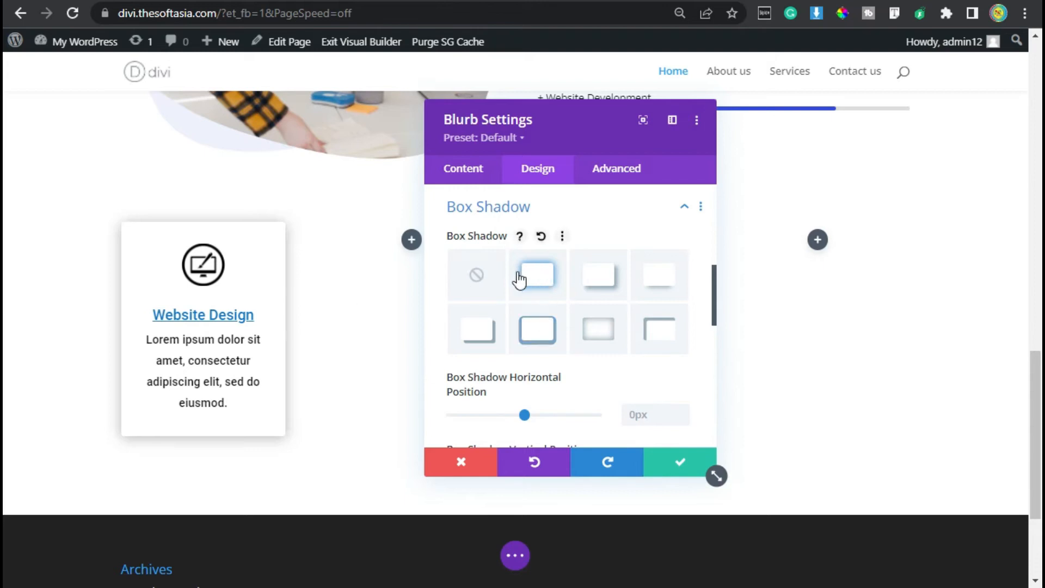
- Apply the Fold animation style to the blurb
{"action": "scroll", "coordinate": [521, 294], "scroll_direction": "down", "scroll_amount": 8}
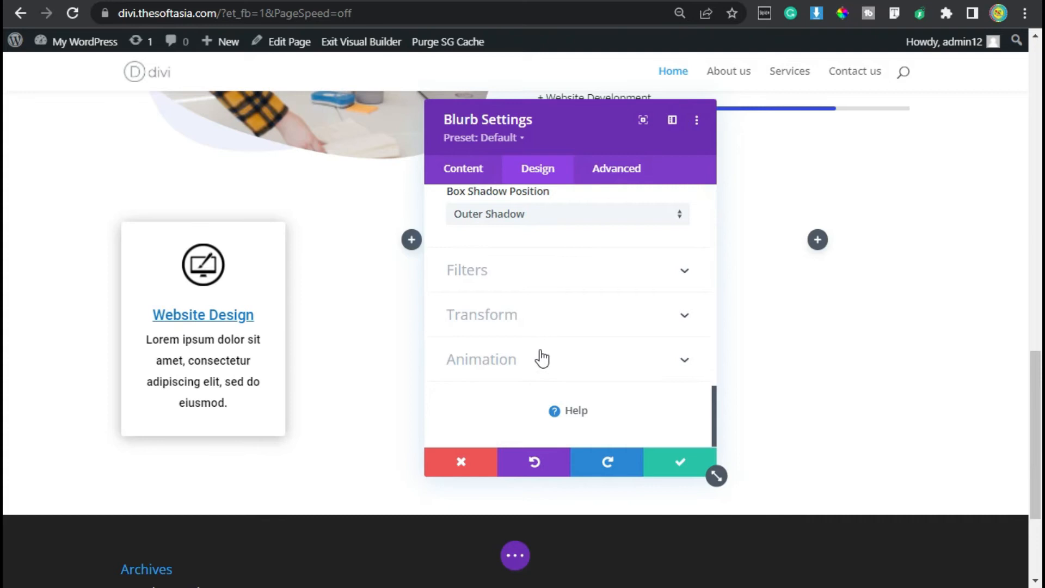
{"action": "left_click", "coordinate": [542, 359]}
{"action": "left_click", "coordinate": [601, 336]}
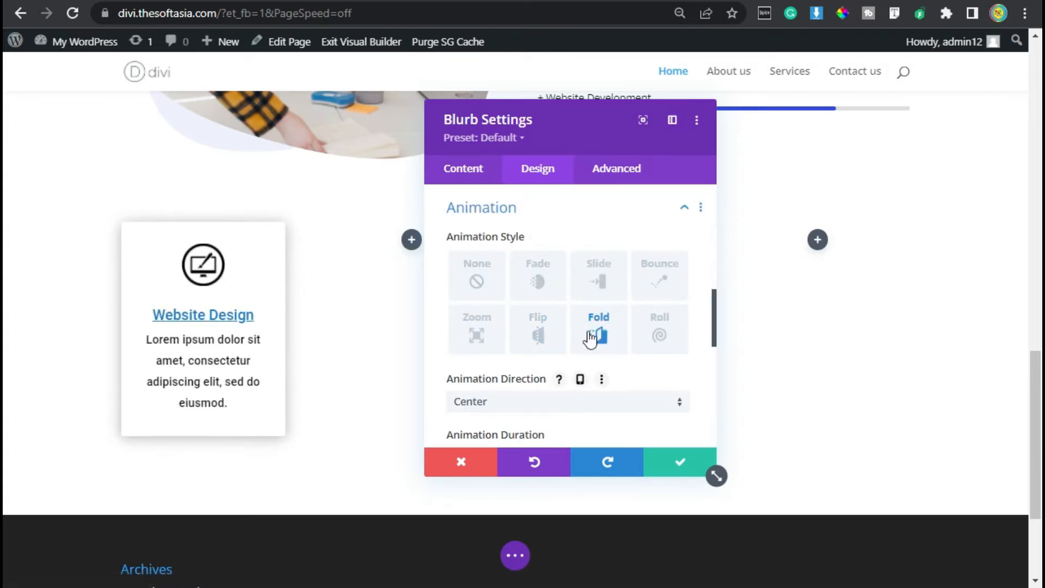
- Enable hover options for the blurb's background and set the desktop background color to white (#FFFFFF)
{"action": "left_click", "coordinate": [460, 181]}
{"action": "scroll", "coordinate": [539, 302], "scroll_direction": "down", "scroll_amount": 1}
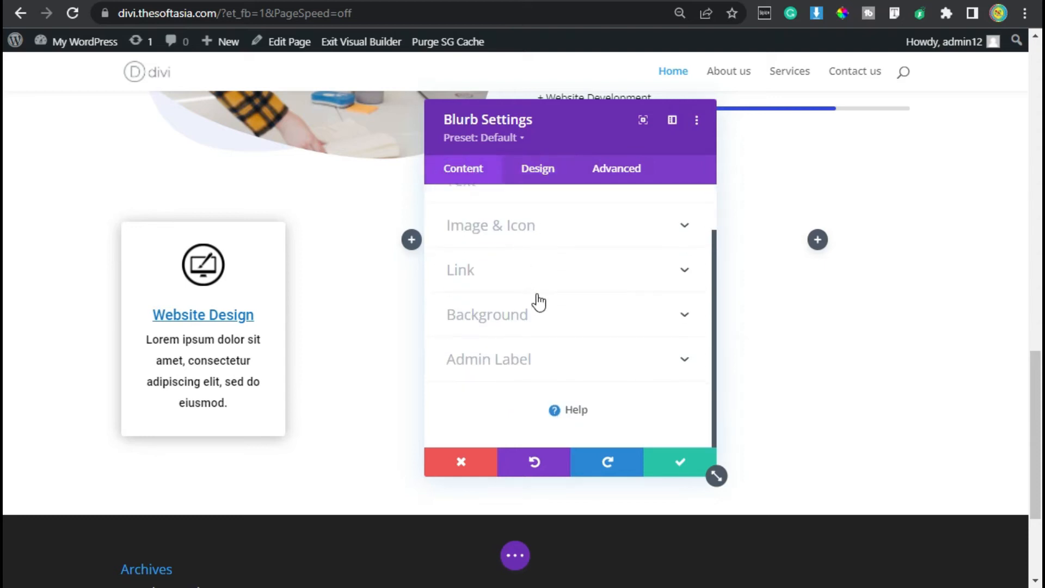
{"action": "left_click", "coordinate": [532, 314]}
{"action": "scroll", "coordinate": [626, 359], "scroll_direction": "down", "scroll_amount": 3}
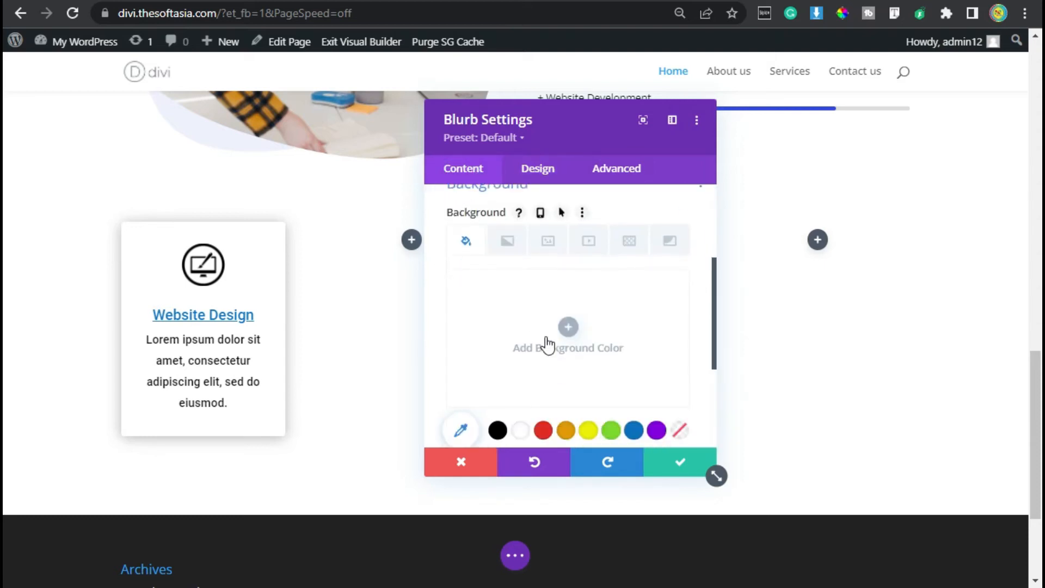
{"action": "scroll", "coordinate": [551, 344], "scroll_direction": "up", "scroll_amount": 1}
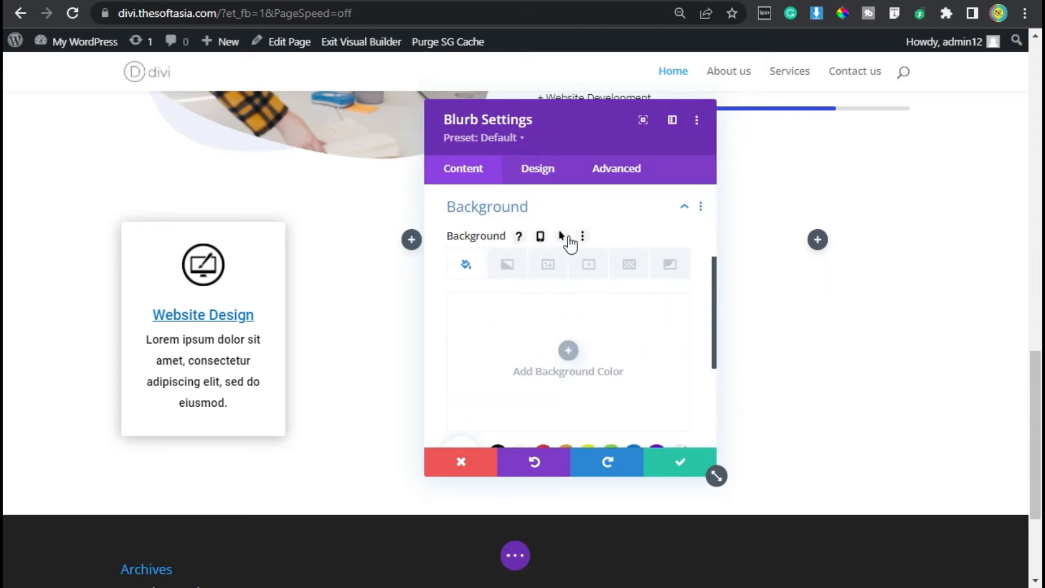
{"action": "left_click", "coordinate": [560, 234]}
{"action": "scroll", "coordinate": [564, 350], "scroll_direction": "down", "scroll_amount": 3}
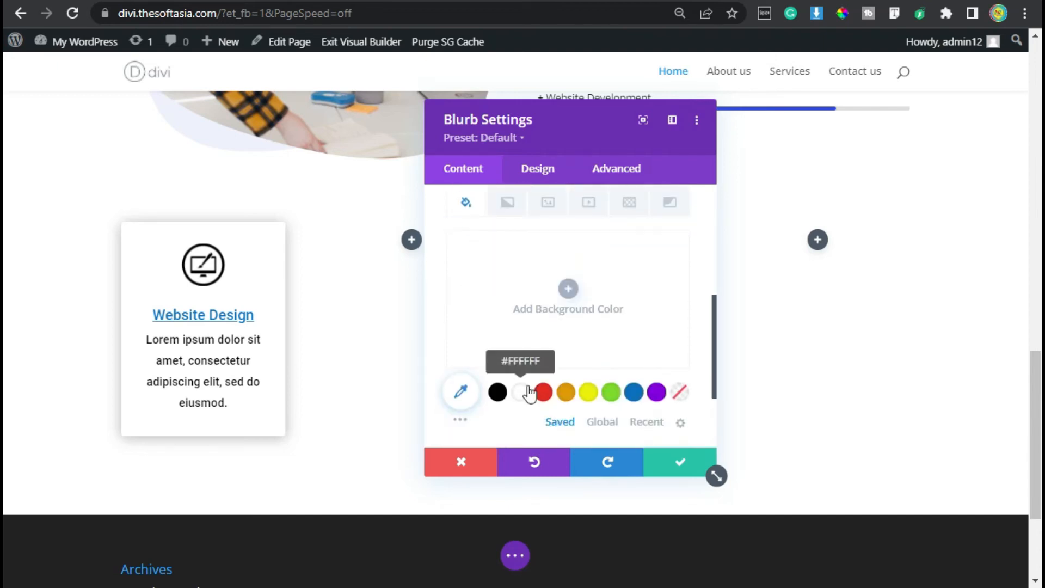
{"action": "left_click", "coordinate": [524, 396]}
{"action": "scroll", "coordinate": [548, 392], "scroll_direction": "up", "scroll_amount": 1}
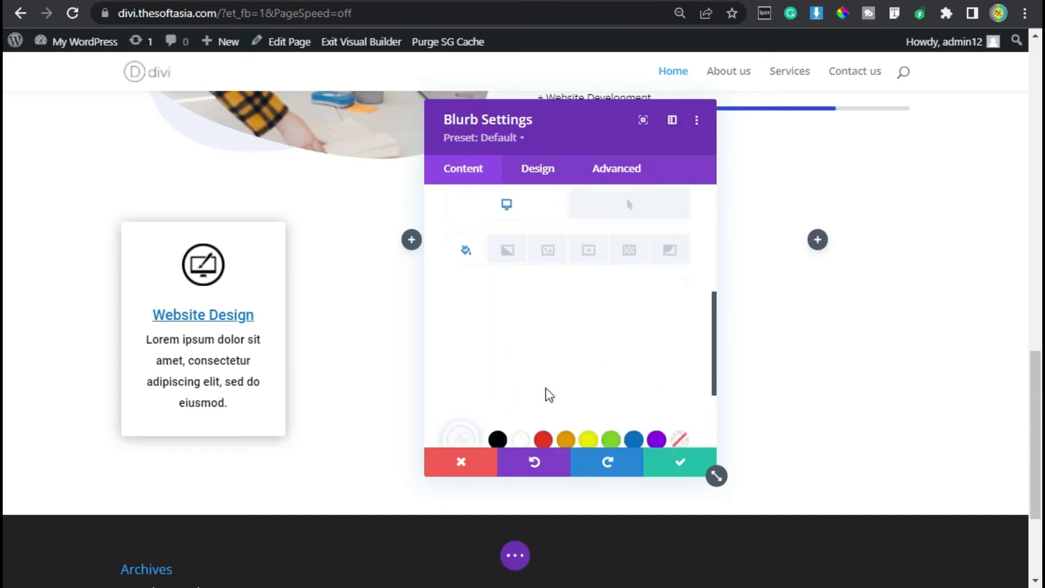
- Set the blurb's hover background to the royal blue from the recent colors and save the blurb settings
{"action": "left_click", "coordinate": [620, 267]}
{"action": "scroll", "coordinate": [583, 327], "scroll_direction": "down", "scroll_amount": 3}
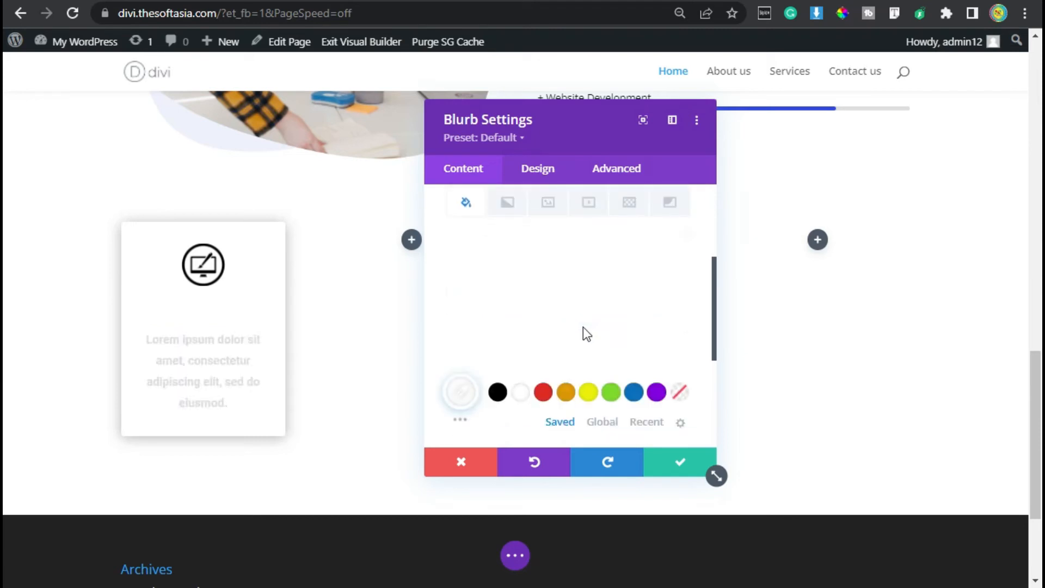
{"action": "left_click", "coordinate": [634, 393]}
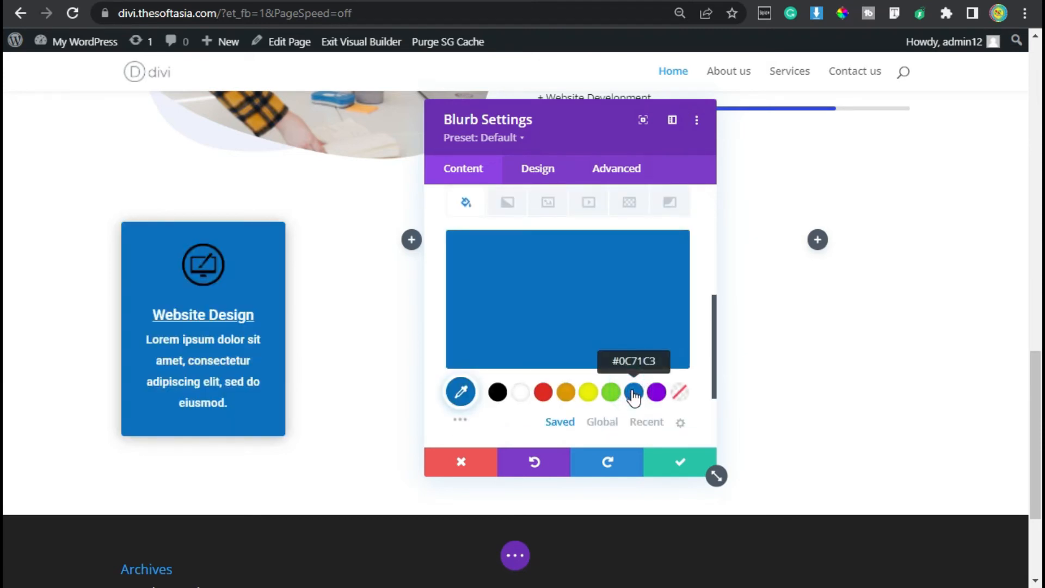
{"action": "left_click", "coordinate": [648, 422]}
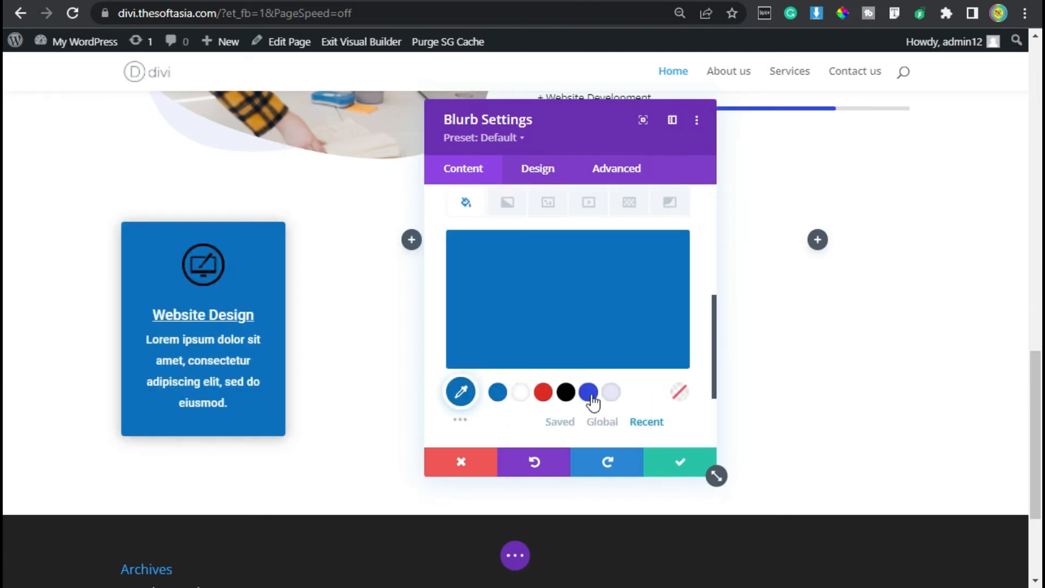
{"action": "left_click", "coordinate": [588, 392]}
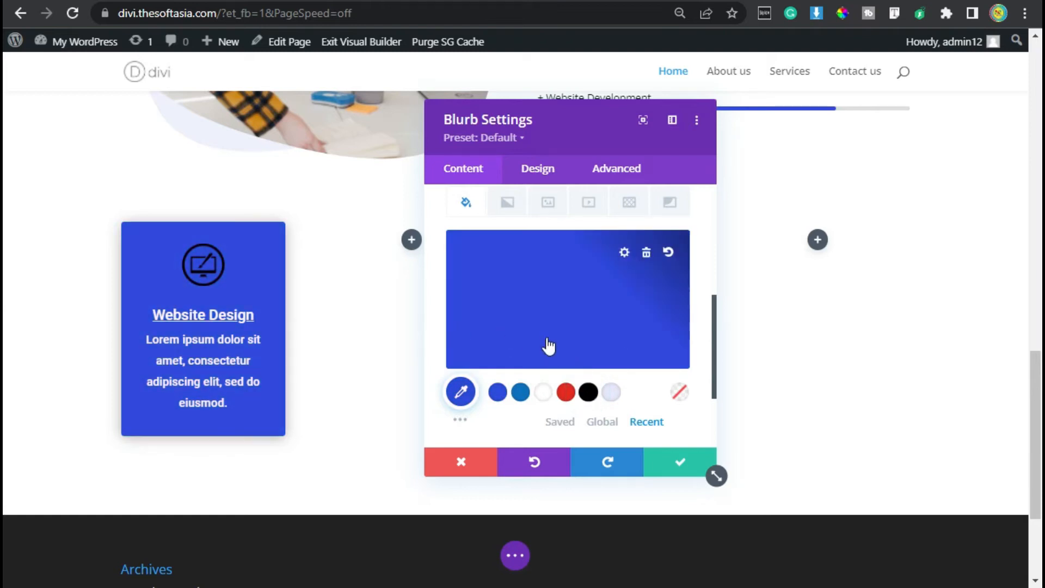
{"action": "left_click", "coordinate": [690, 466]}
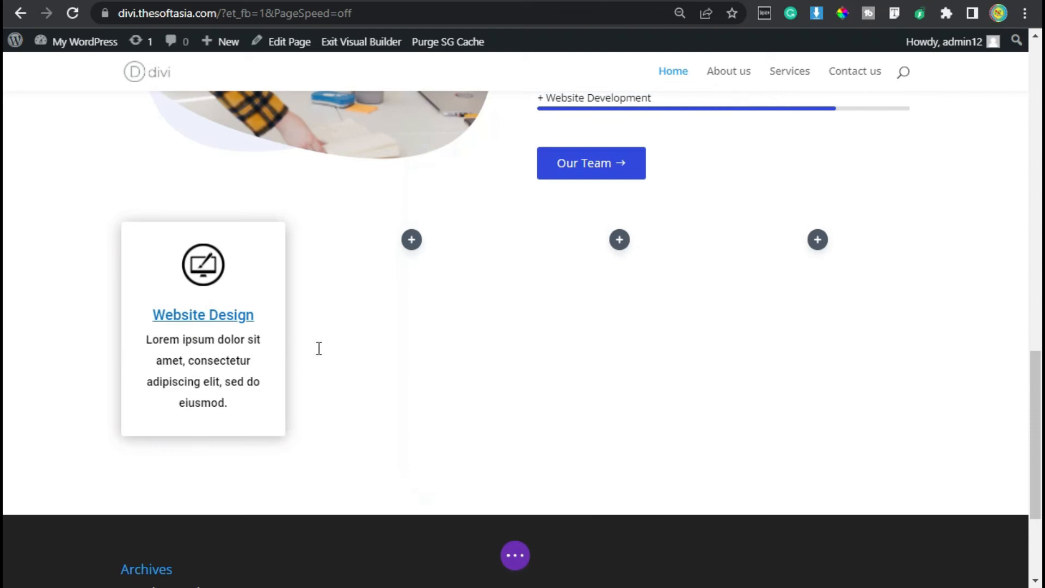
- Turn on a custom gutter width for the blurb's row, set it to 2, and save the row settings
{"action": "mouse_move", "coordinate": [175, 261]}
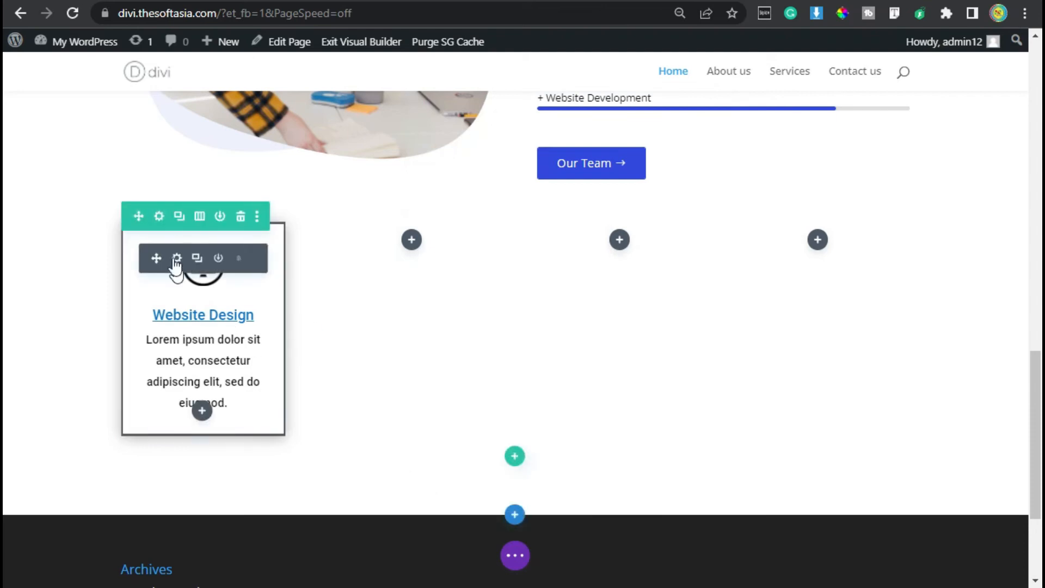
{"action": "left_click", "coordinate": [159, 216]}
{"action": "left_click", "coordinate": [549, 173]}
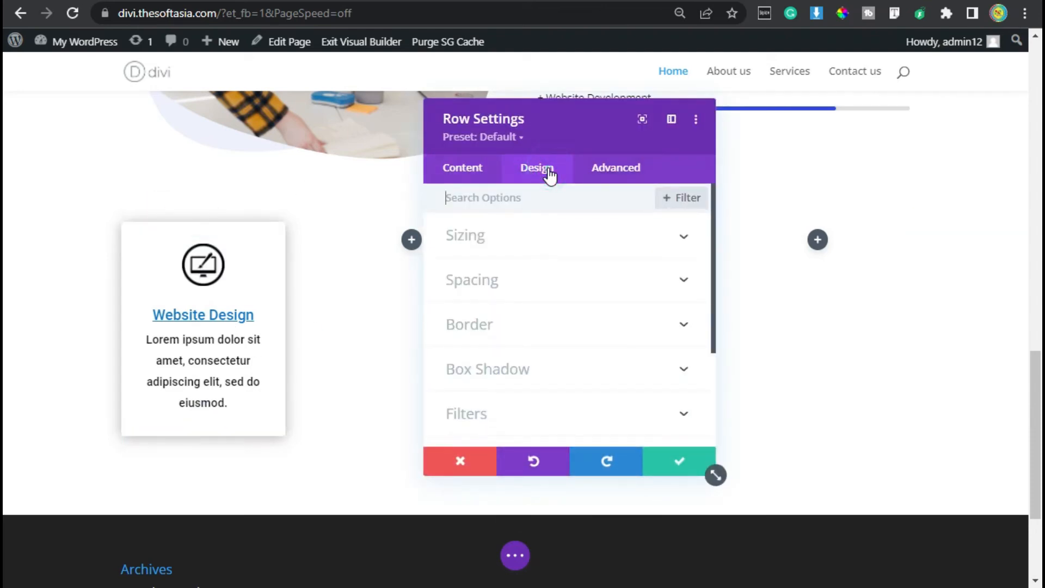
{"action": "left_click", "coordinate": [485, 248]}
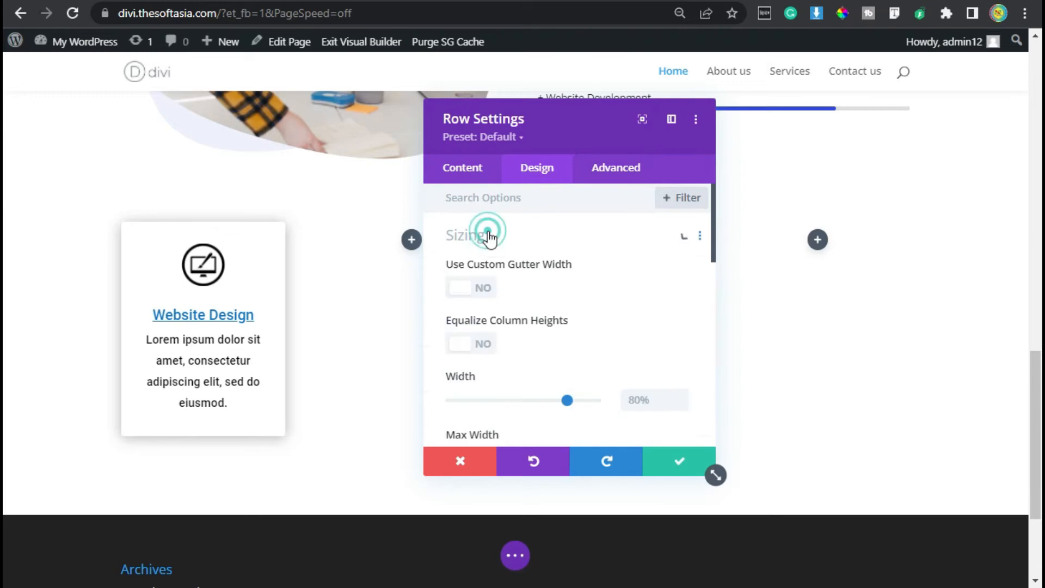
{"action": "left_click", "coordinate": [458, 287]}
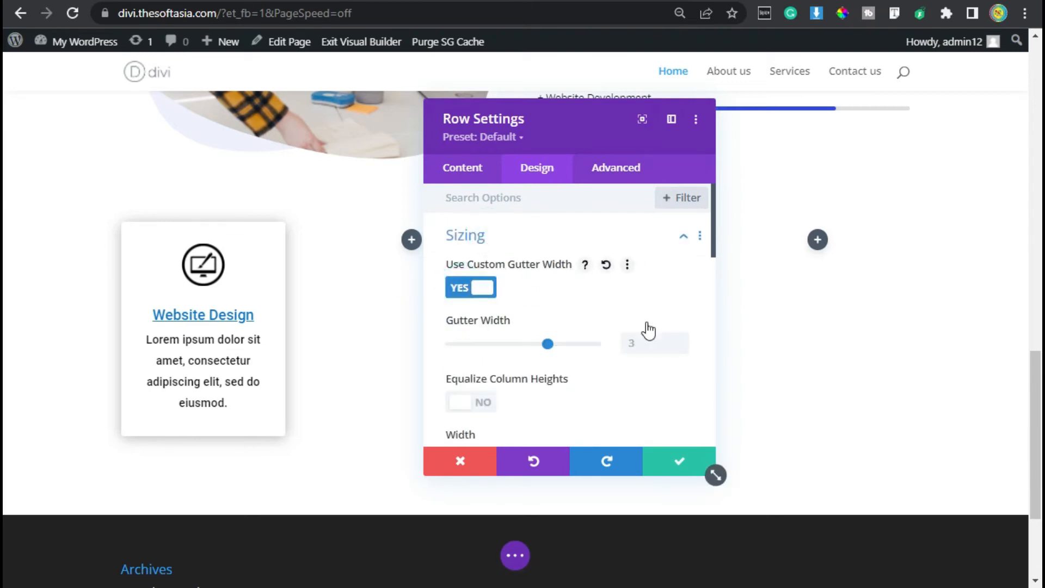
{"action": "left_click", "coordinate": [682, 347]}
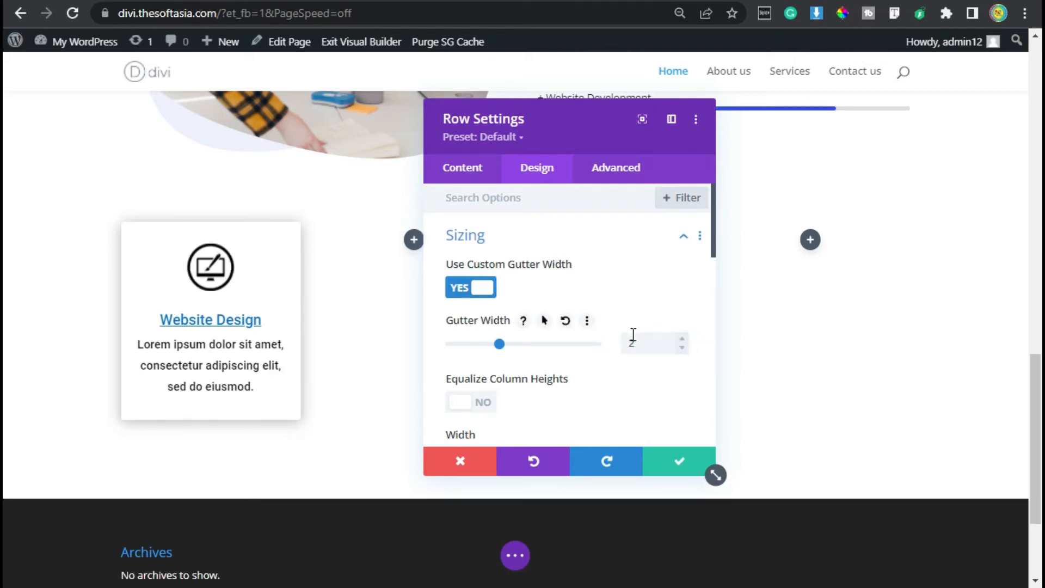
{"action": "left_click", "coordinate": [678, 471]}
{"action": "mouse_move", "coordinate": [222, 279]}
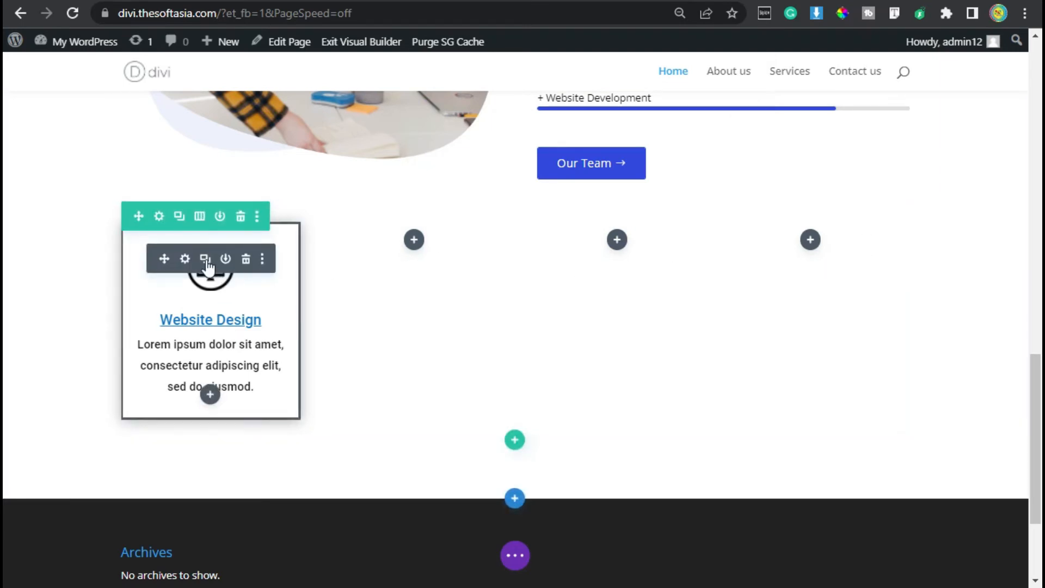
- Duplicate the Website Design blurb three times and place one copy in each of the row's three empty columns
{"action": "left_click", "coordinate": [205, 259]}
{"action": "mouse_move", "coordinate": [180, 491]}
{"action": "left_click_drag", "start_coordinate": [165, 470], "coordinate": [416, 238]}
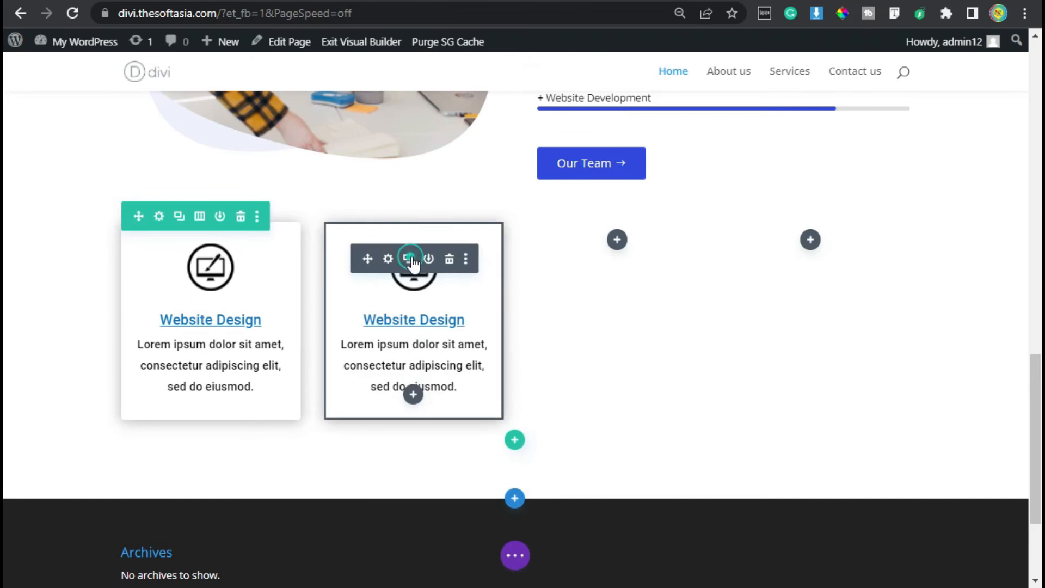
{"action": "left_click", "coordinate": [410, 259]}
{"action": "left_click_drag", "start_coordinate": [533, 291], "coordinate": [627, 253]}
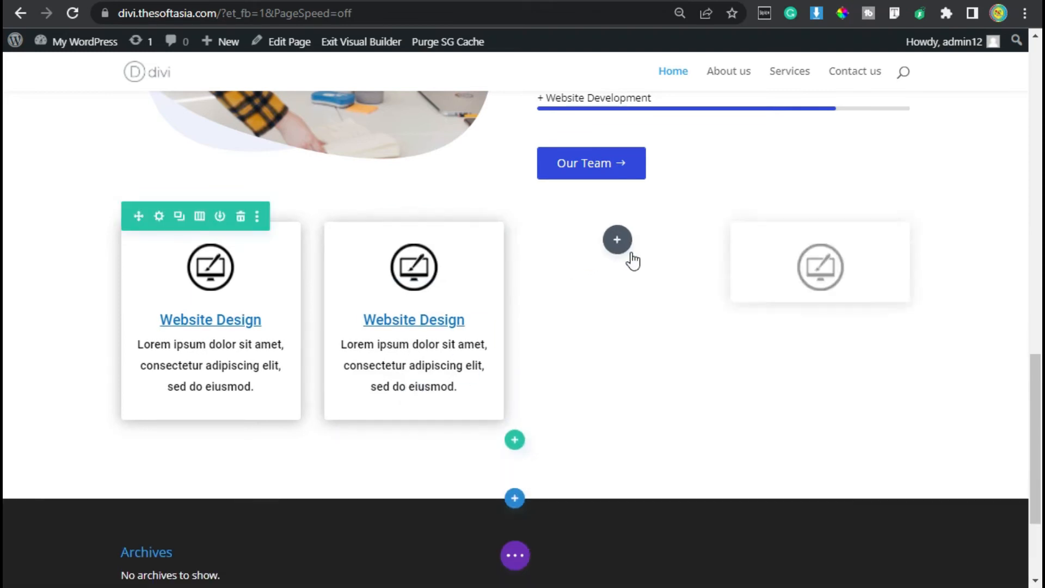
{"action": "left_click", "coordinate": [815, 259]}
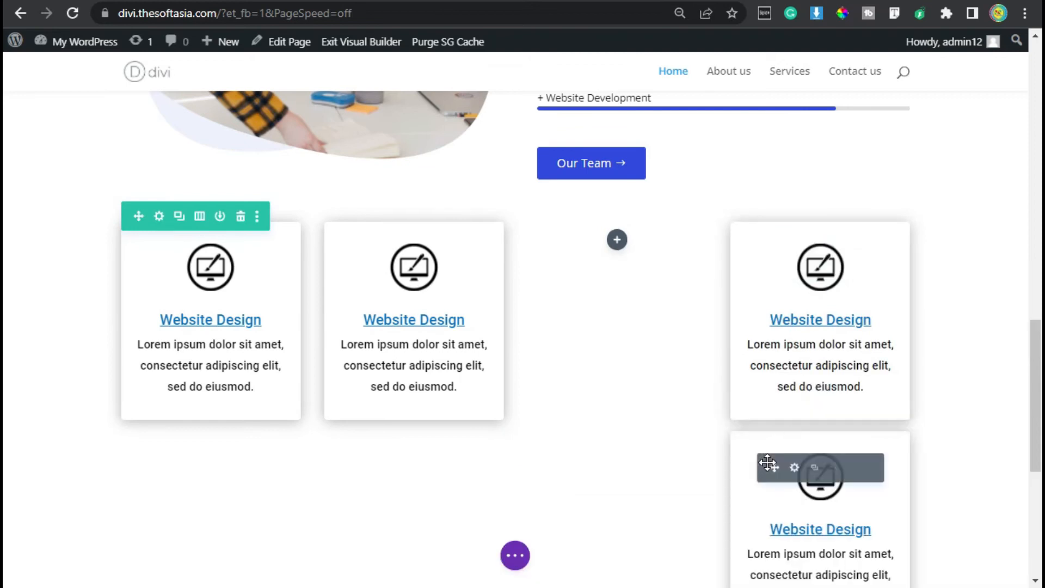
{"action": "left_click_drag", "start_coordinate": [773, 469], "coordinate": [619, 254]}
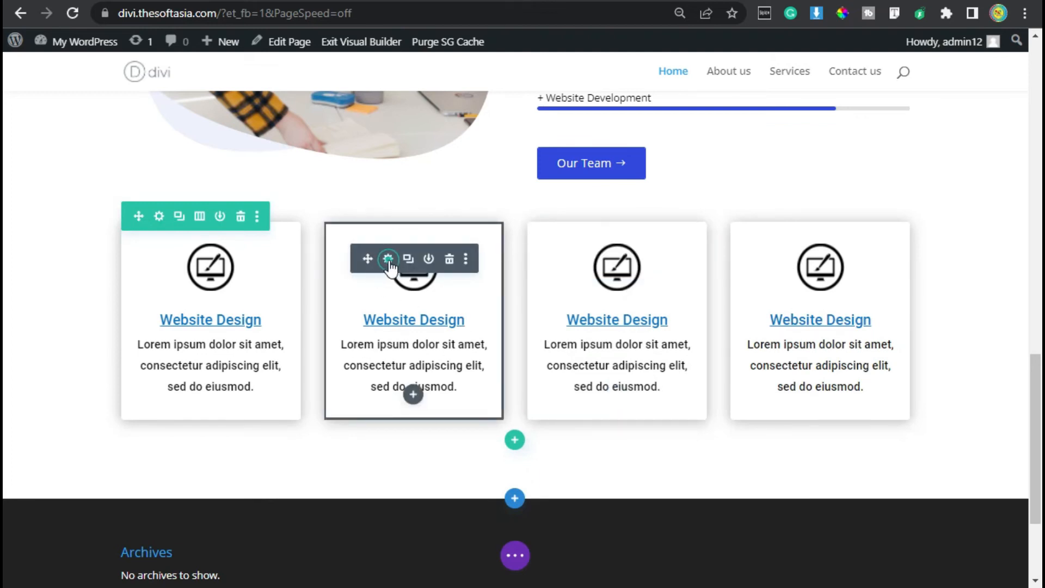
- Change the title of the second column's blurb to "Web App Design"
{"action": "left_click", "coordinate": [388, 259]}
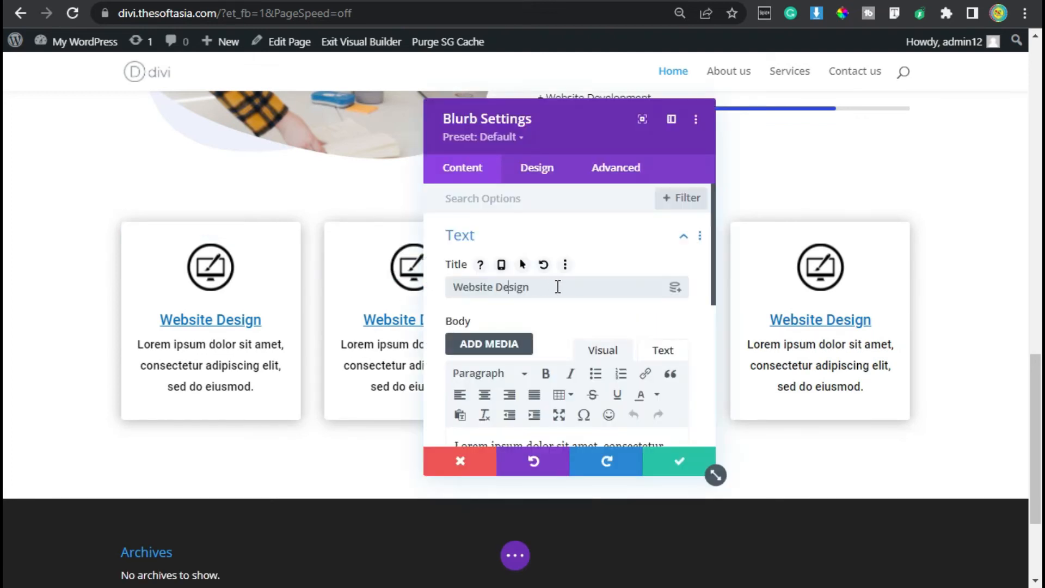
{"action": "left_click", "coordinate": [477, 286]}
{"action": "type", "text": "app"}
{"action": "left_click", "coordinate": [518, 265]}
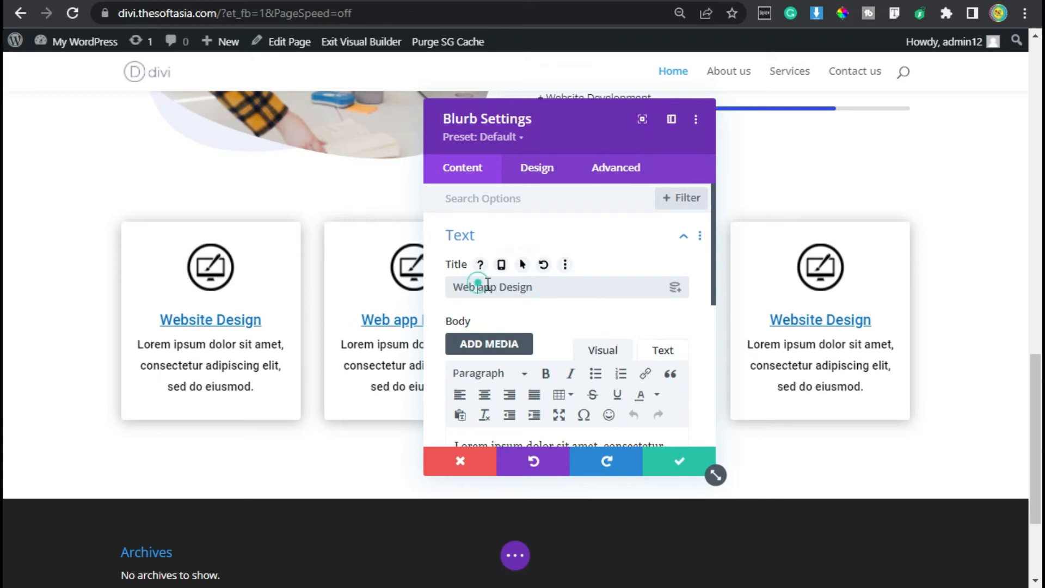
- Replace the Web App Design blurb's image with the code monitor icon from the media library and save the blurb settings
{"action": "scroll", "coordinate": [524, 303], "scroll_direction": "down", "scroll_amount": 4}
{"action": "left_click", "coordinate": [493, 315]}
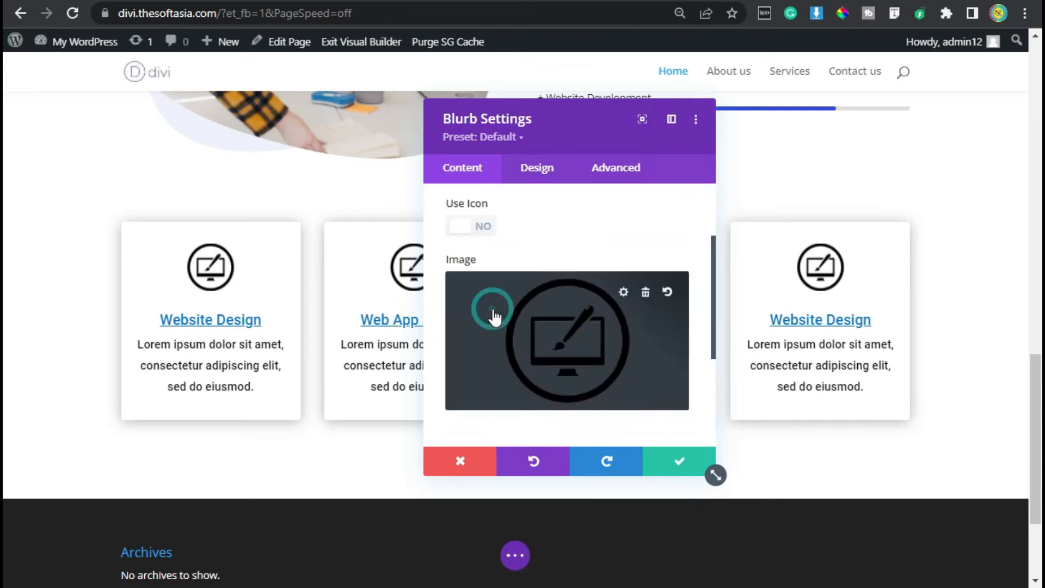
{"action": "left_click", "coordinate": [575, 360]}
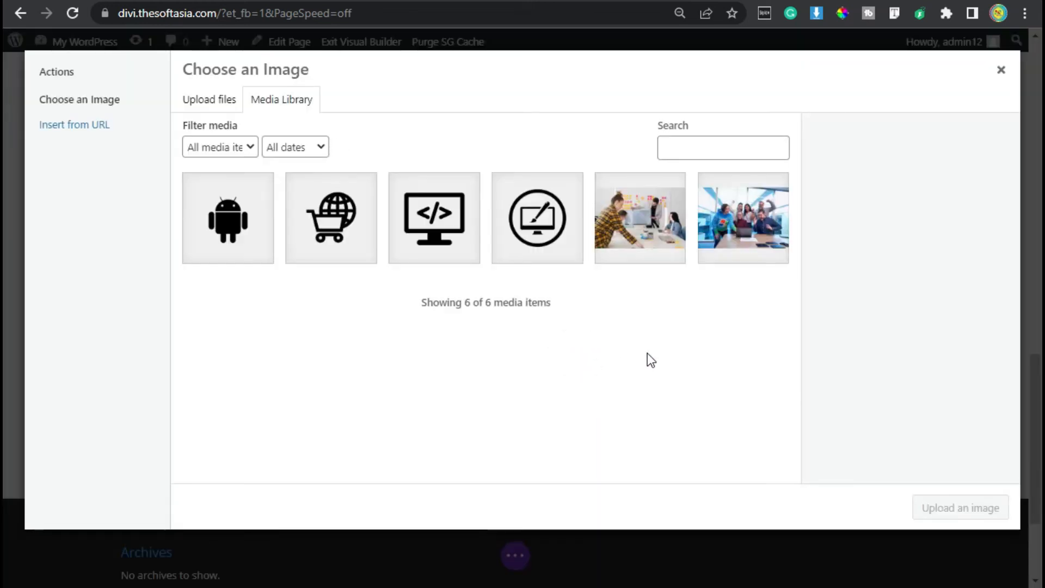
{"action": "left_click", "coordinate": [430, 210]}
{"action": "left_click", "coordinate": [956, 514]}
{"action": "left_click", "coordinate": [703, 470]}
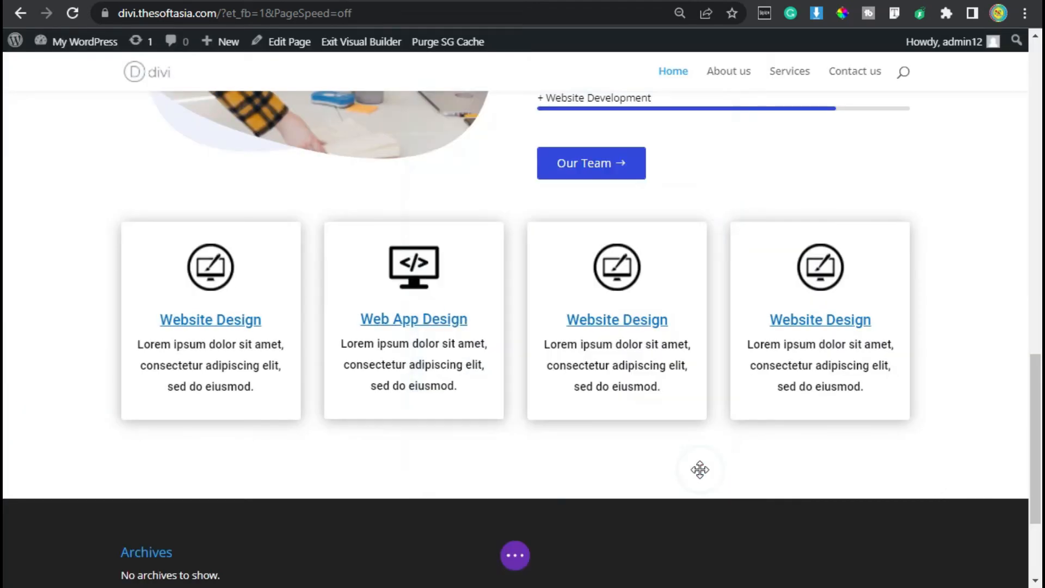
- Change the title of the third column's blurb to "E-Commerce"
{"action": "mouse_move", "coordinate": [626, 268]}
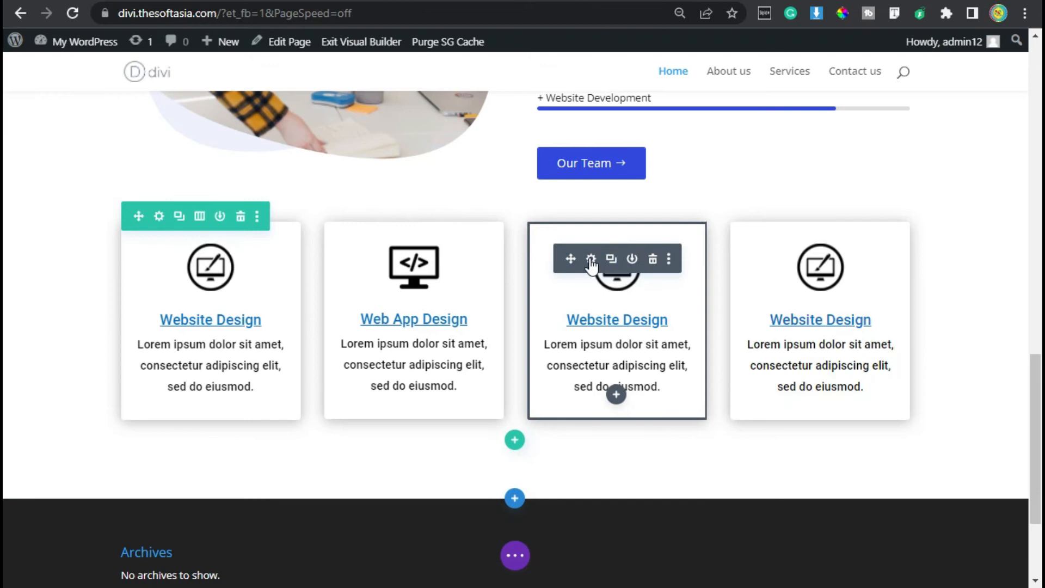
{"action": "left_click", "coordinate": [591, 260]}
{"action": "left_click_drag", "start_coordinate": [531, 287], "coordinate": [451, 286]}
{"action": "type", "text": "E-"}
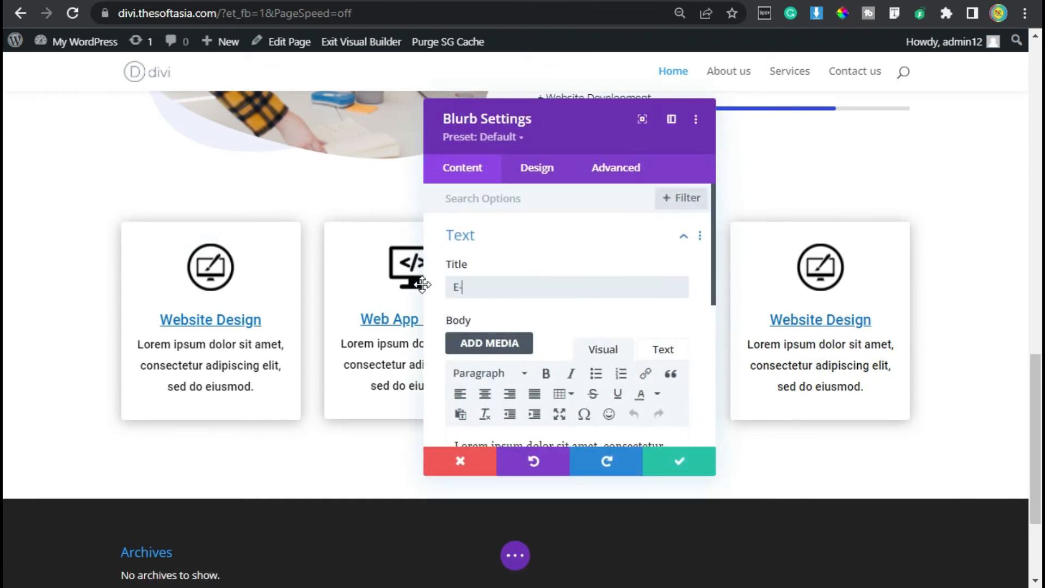
{"action": "type", "text": "Commerce"}
- Replace the E-Commerce blurb's image with E-Commerce.png from the media library and save the blurb settings
{"action": "scroll", "coordinate": [514, 291], "scroll_direction": "down", "scroll_amount": 6}
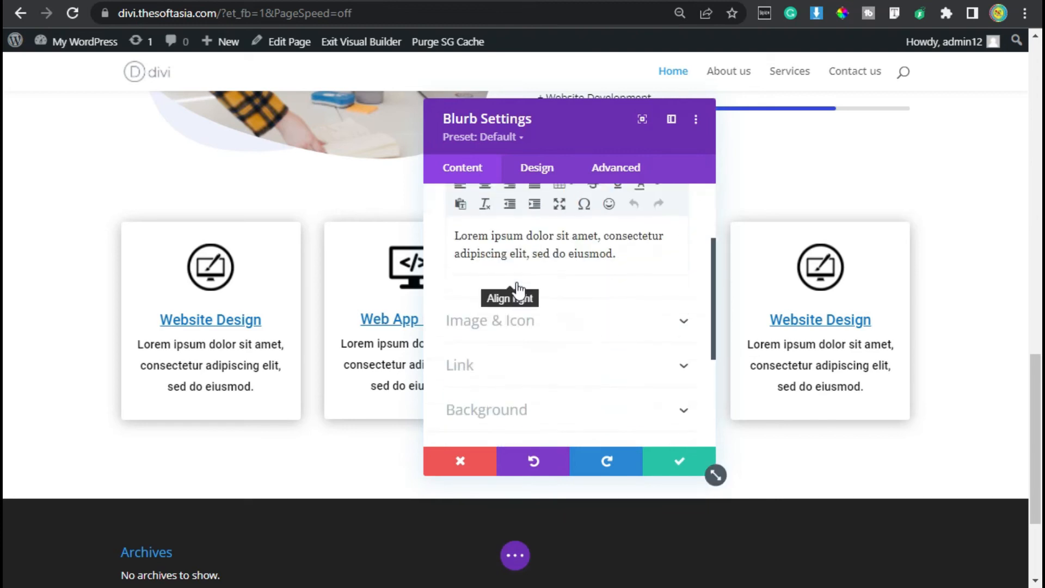
{"action": "left_click", "coordinate": [518, 232]}
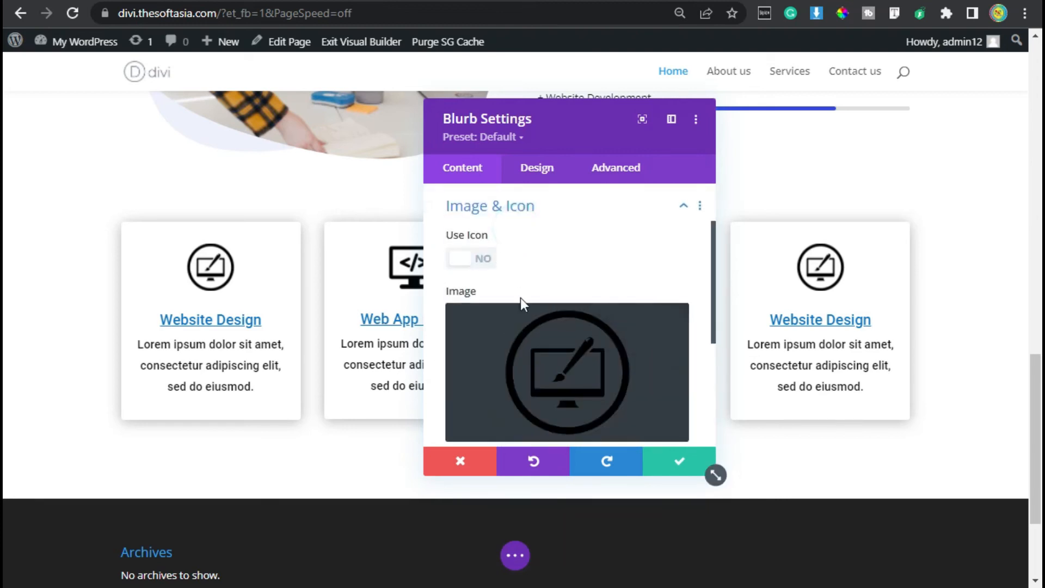
{"action": "left_click", "coordinate": [558, 365]}
{"action": "left_click", "coordinate": [341, 210]}
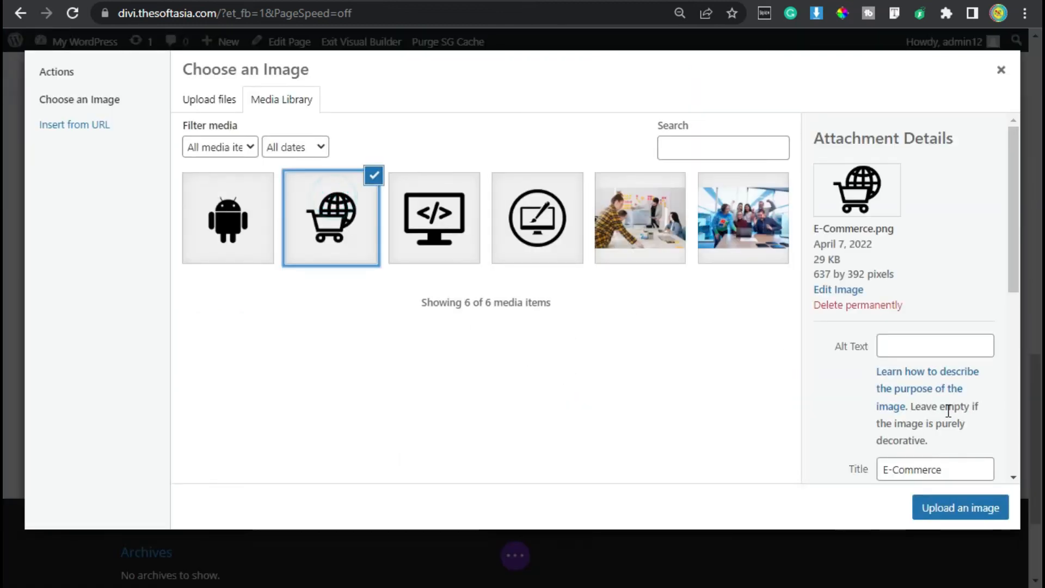
{"action": "left_click", "coordinate": [960, 507]}
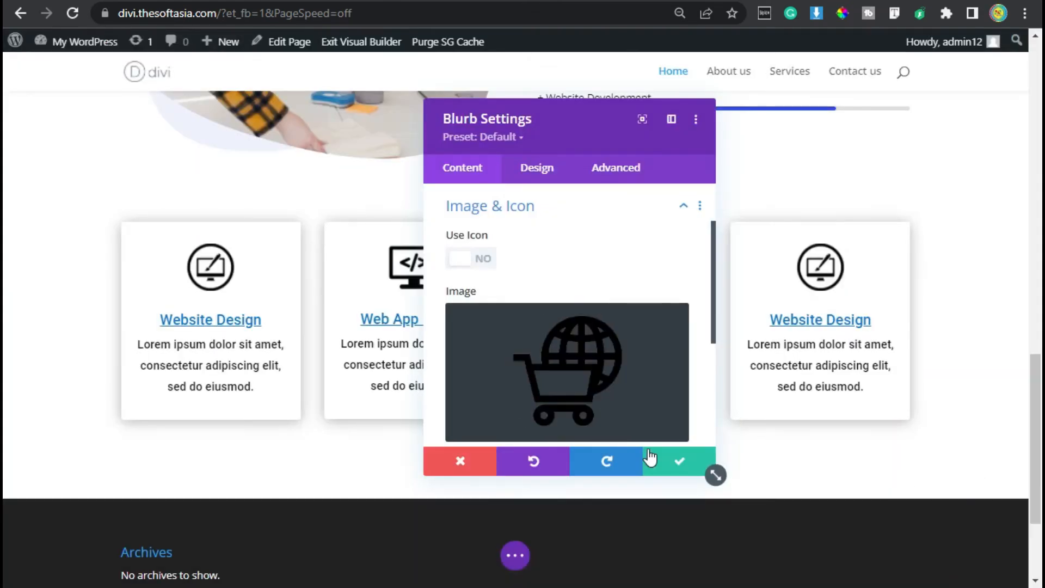
{"action": "left_click", "coordinate": [678, 458]}
- Change the title of the fourth column's blurb to "Android App Dev"
{"action": "mouse_move", "coordinate": [820, 287]}
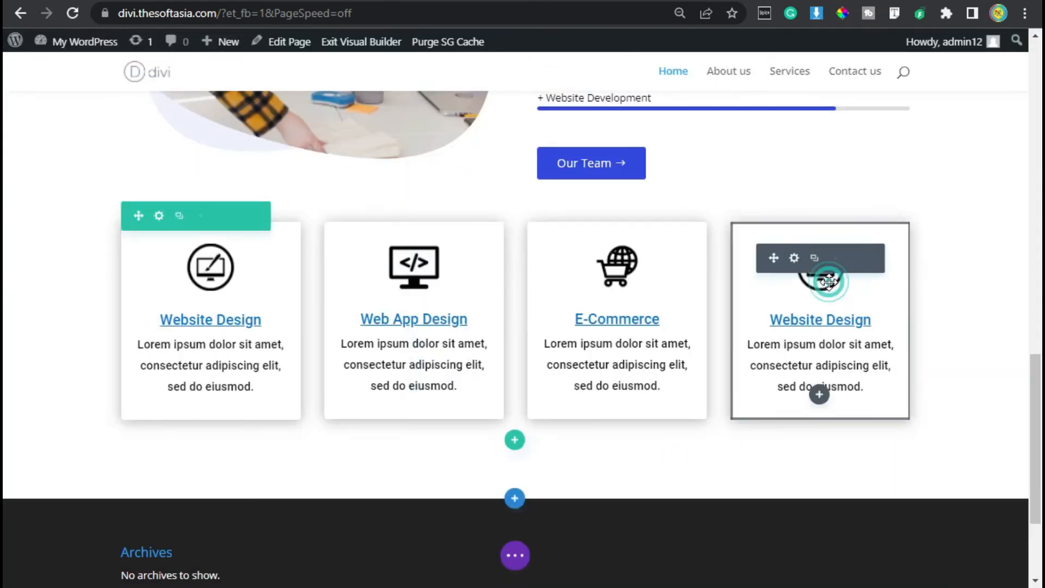
{"action": "left_click", "coordinate": [796, 260]}
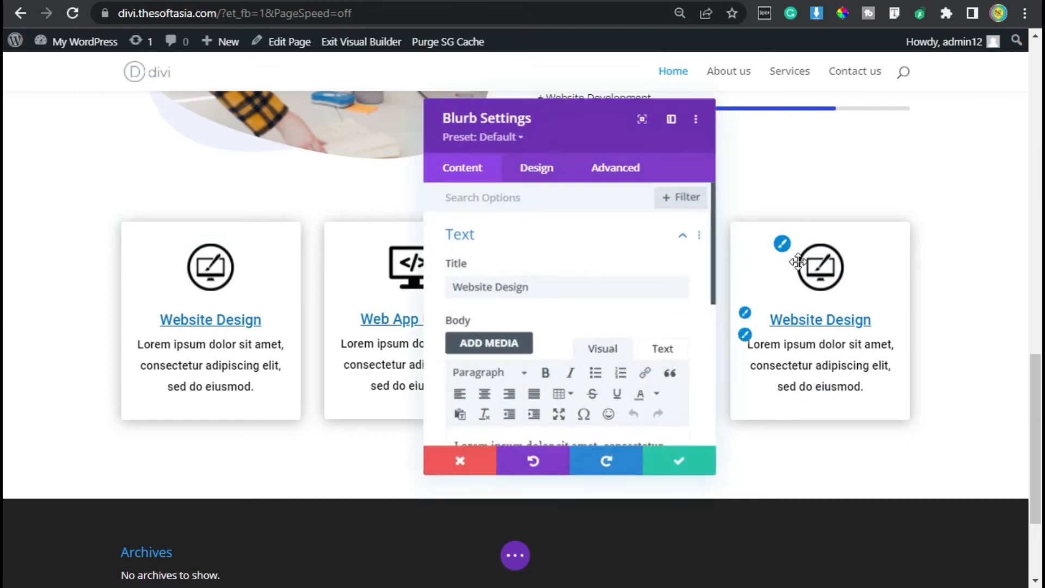
{"action": "left_click_drag", "start_coordinate": [558, 284], "coordinate": [439, 290]}
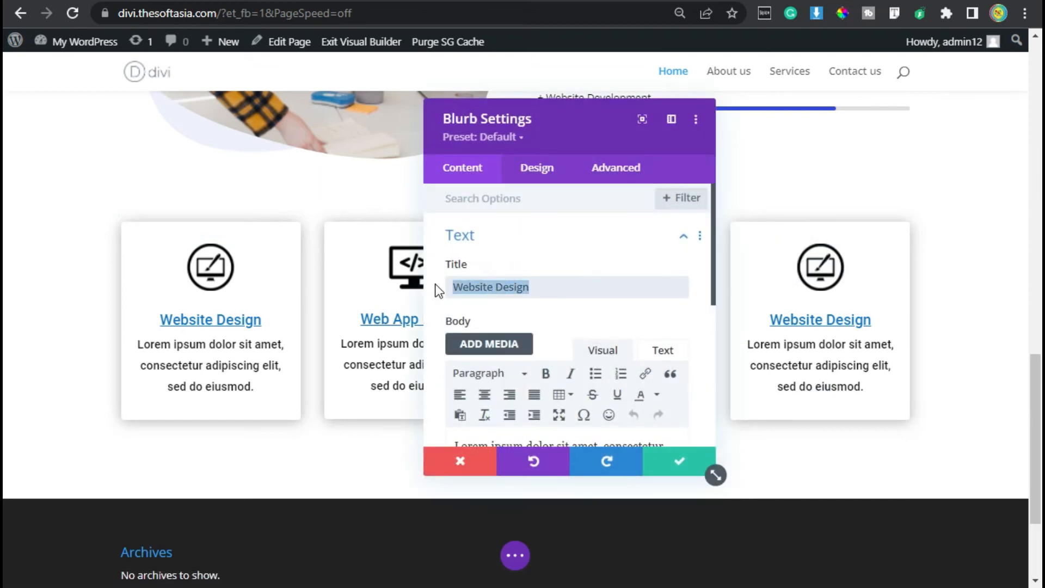
{"action": "type", "text": "Android App Dev"}
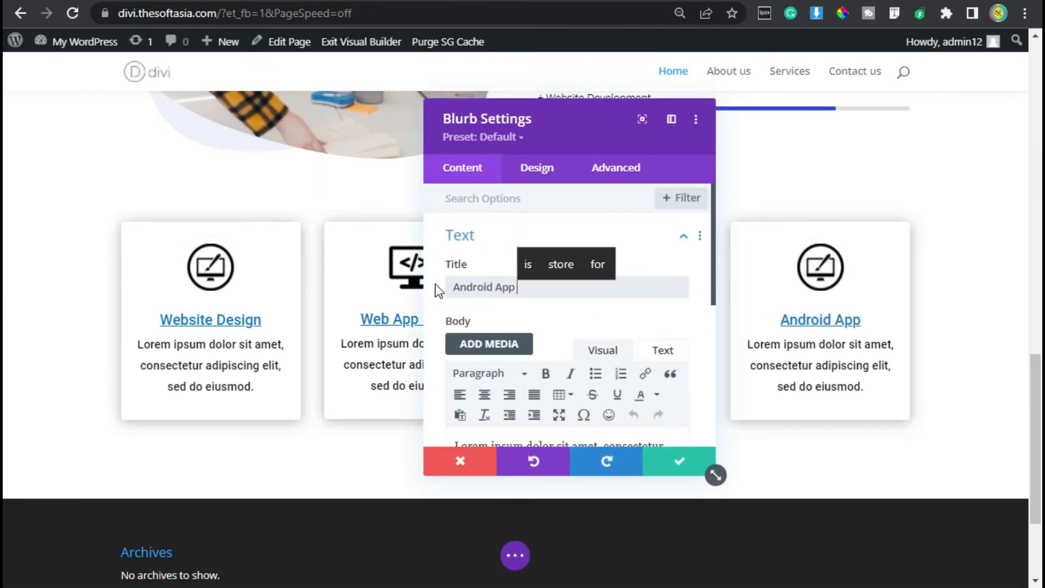
- Replace the Android App Dev blurb's image with Android-App.png from the media library and save the blurb settings
{"action": "scroll", "coordinate": [466, 309], "scroll_direction": "down", "scroll_amount": 5}
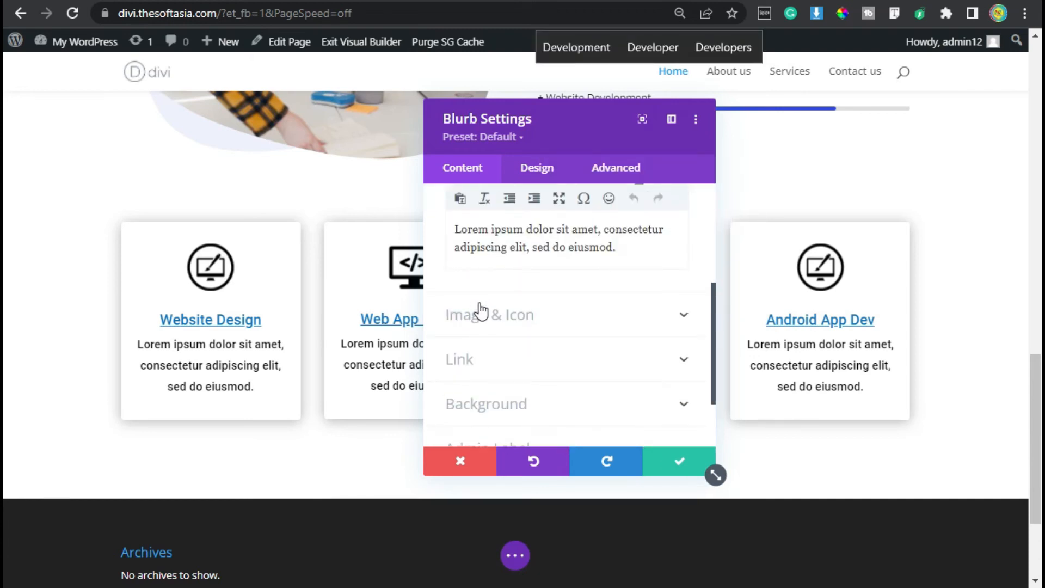
{"action": "left_click", "coordinate": [478, 310]}
{"action": "left_click", "coordinate": [527, 342]}
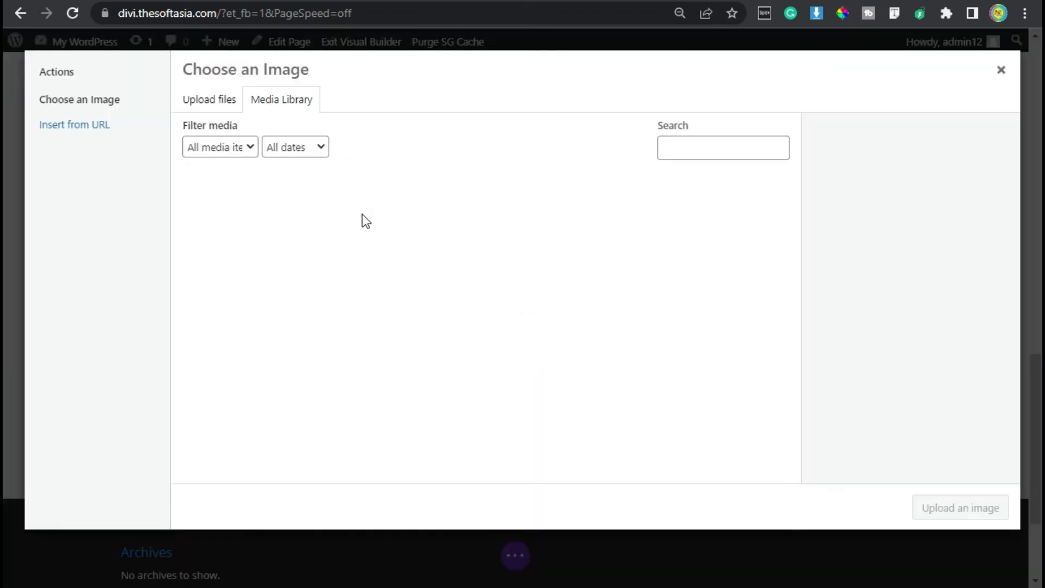
{"action": "left_click", "coordinate": [204, 218]}
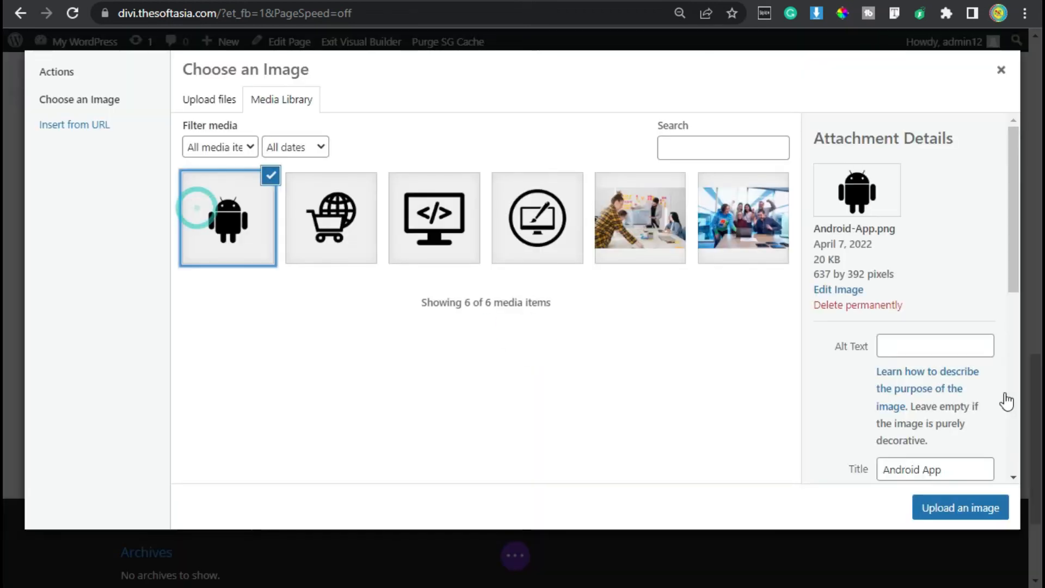
{"action": "left_click", "coordinate": [989, 507]}
{"action": "left_click", "coordinate": [687, 463]}
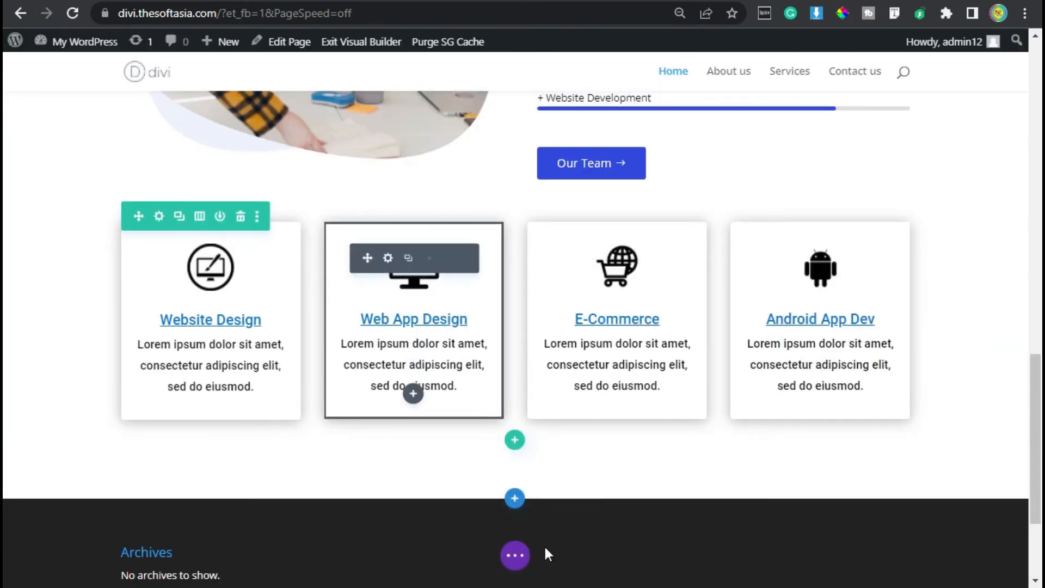
- Save the home page with its four service blurbs
{"action": "left_click", "coordinate": [514, 554]}
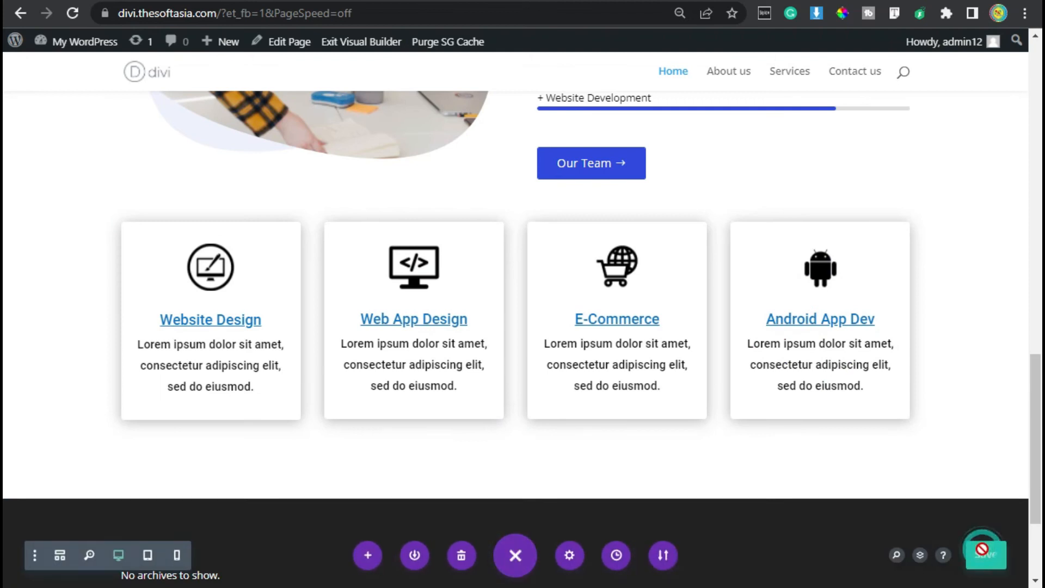